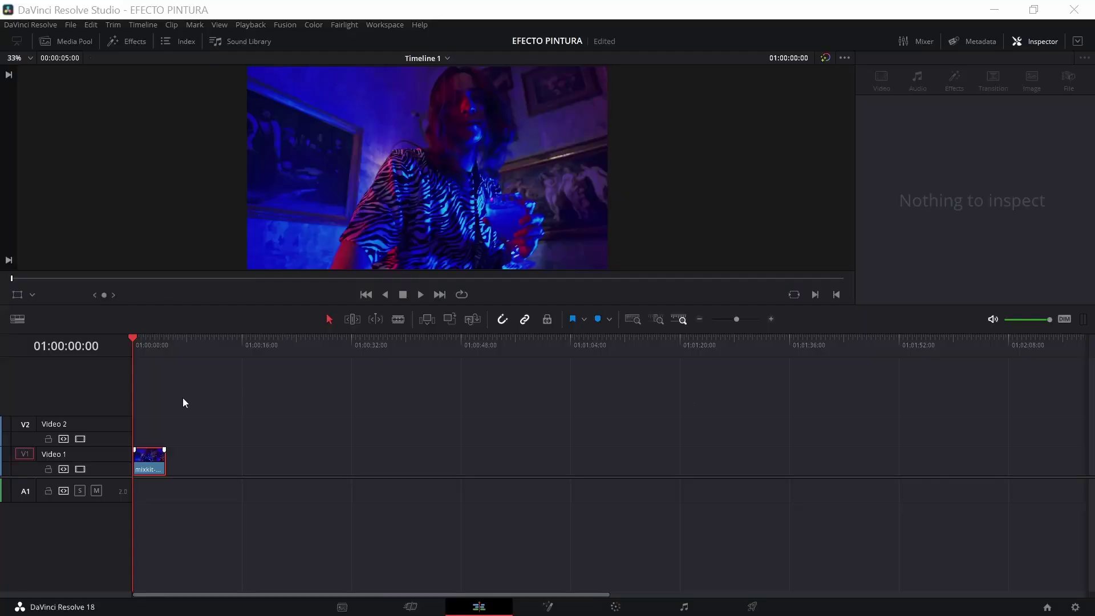
Convert the clip on Video 1 of the EFECTO PINTURA timeline into Fusion Clip 1
right_click(148, 462)
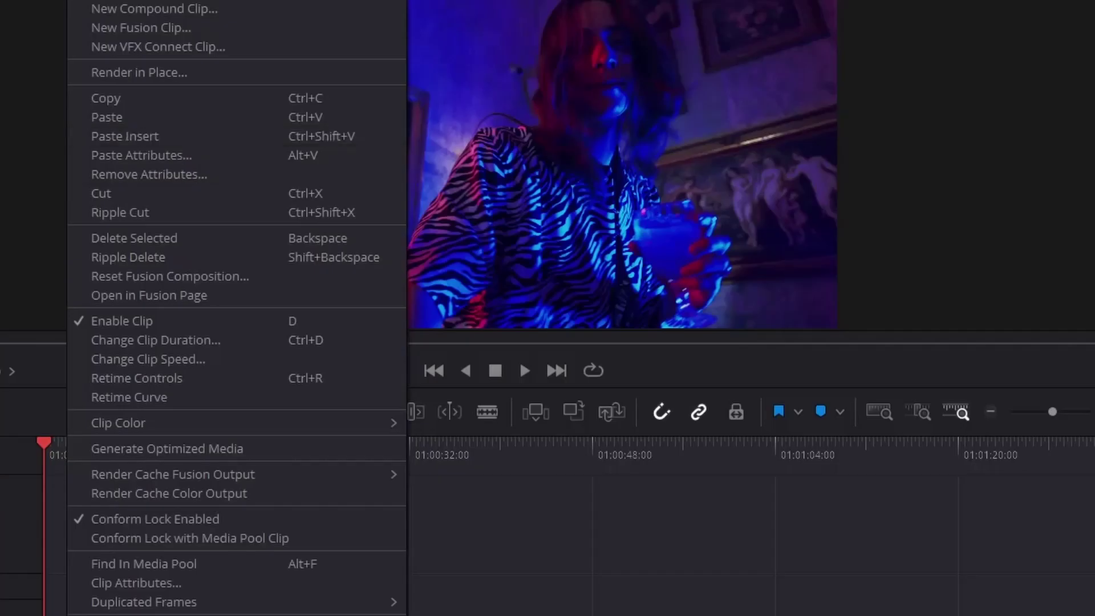
click(191, 89)
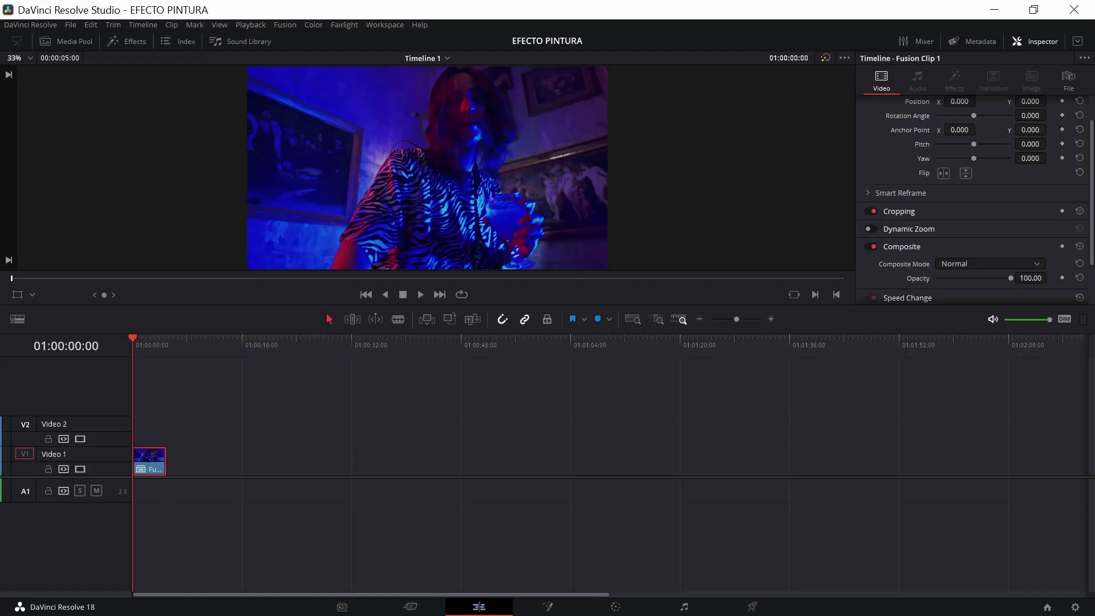
On the Fusion page, add a Painterly1 node and wire it between MediaIn1 and MediaOut1
click(531, 613)
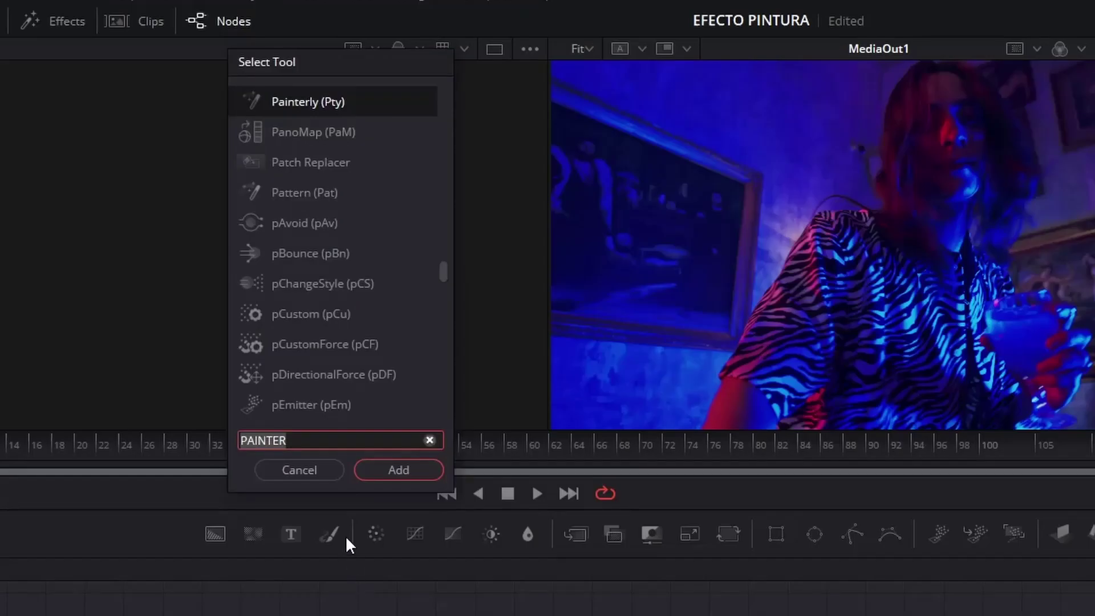
key(BackSpace)
key(BackSpace)
key(BackSpace)
text(INTE)
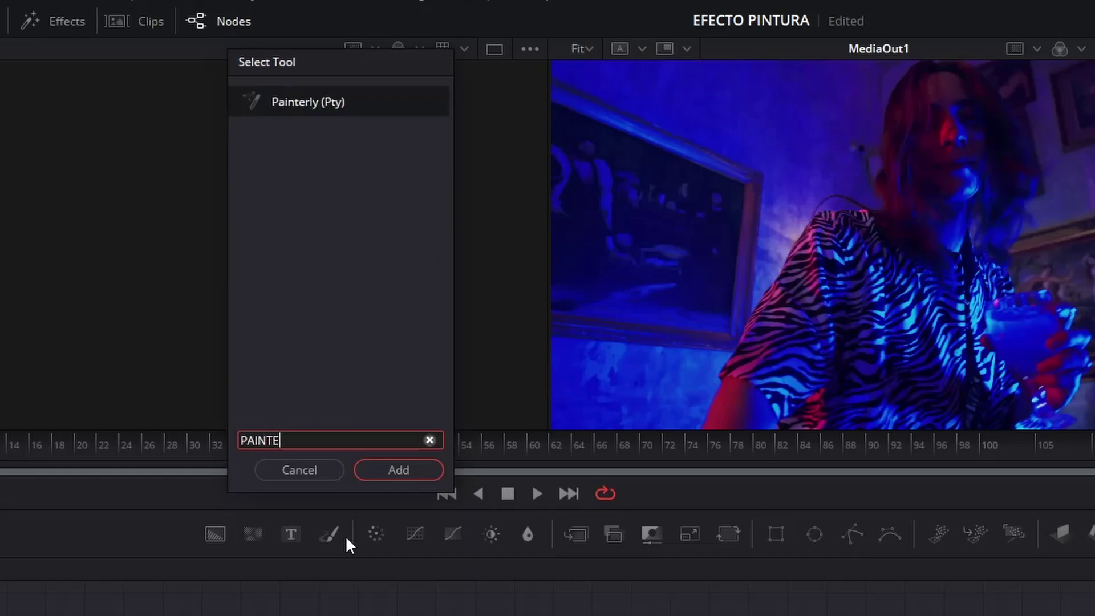
click(383, 468)
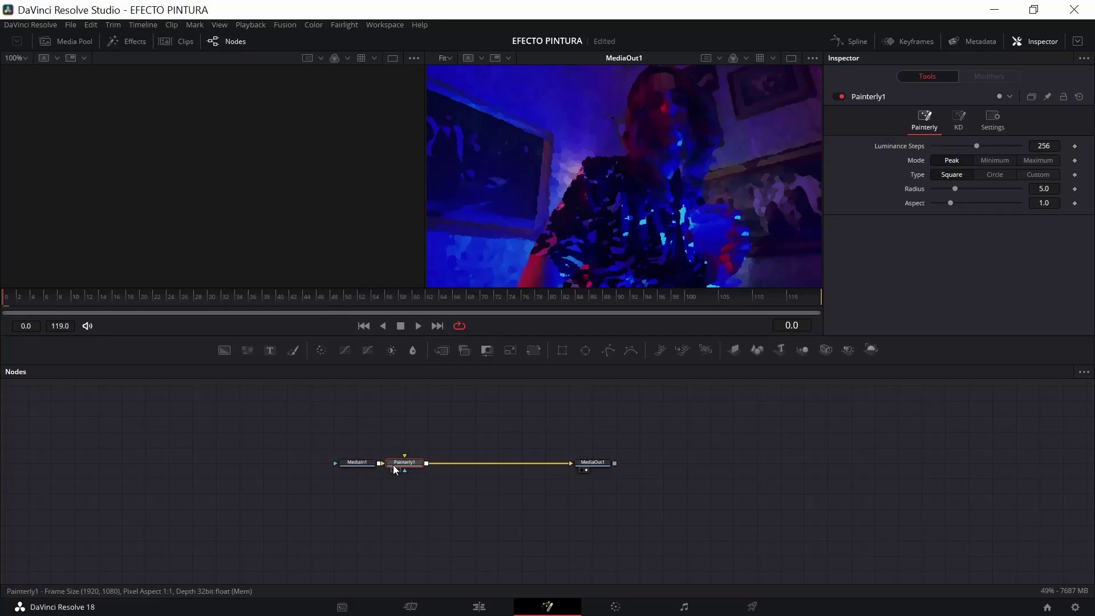
drag(395, 469, 441, 468)
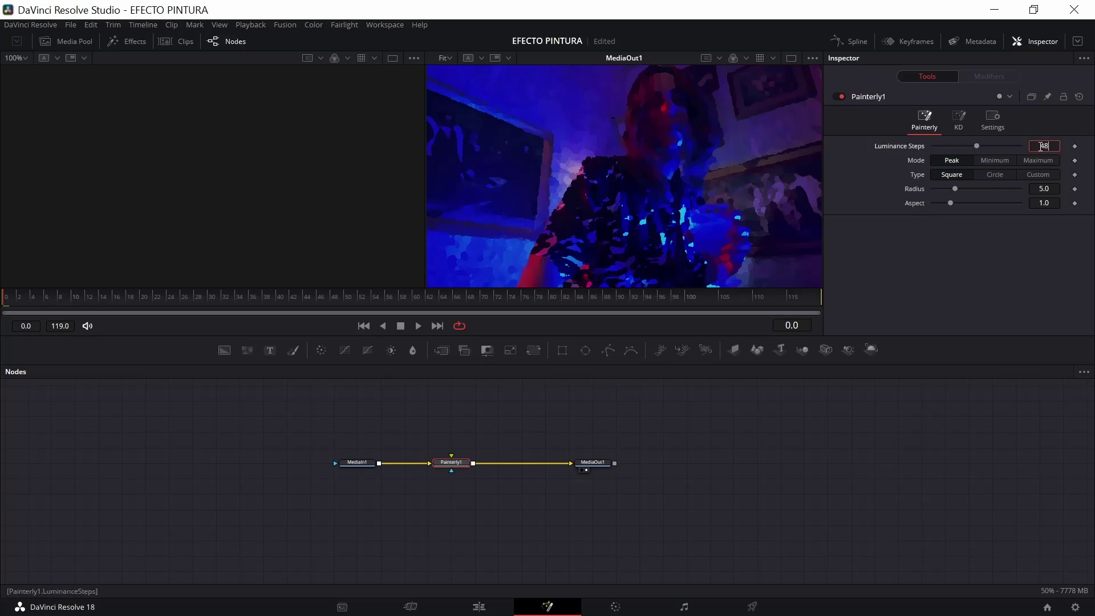
Give Painterly1 48 Luminance Steps and Custom type, and drop a Background1 node into the Nodes panel
key(Return)
click(1037, 175)
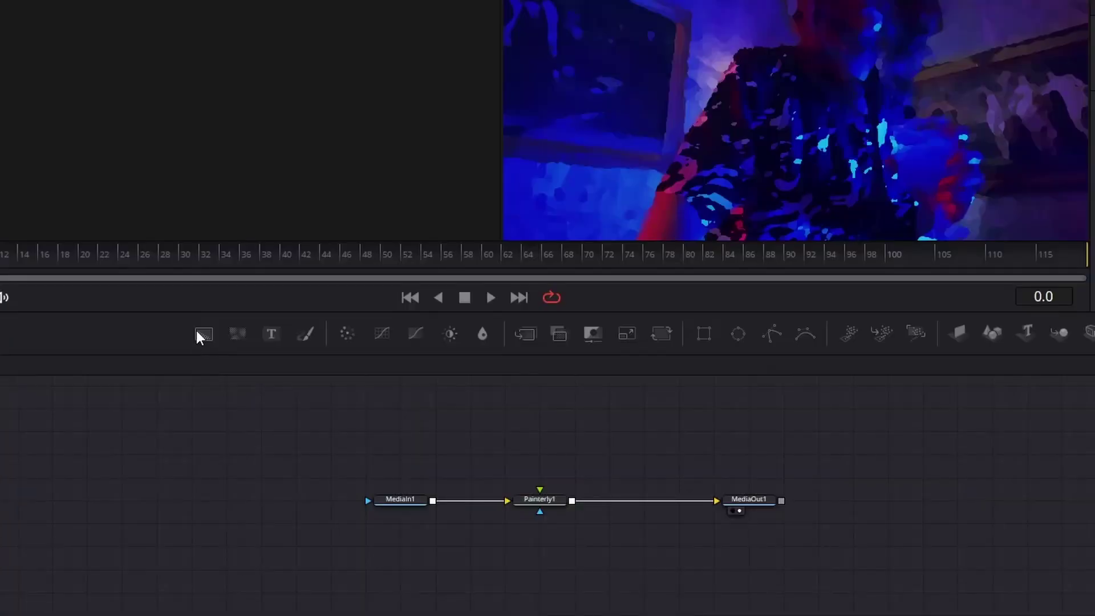
drag(223, 351, 386, 419)
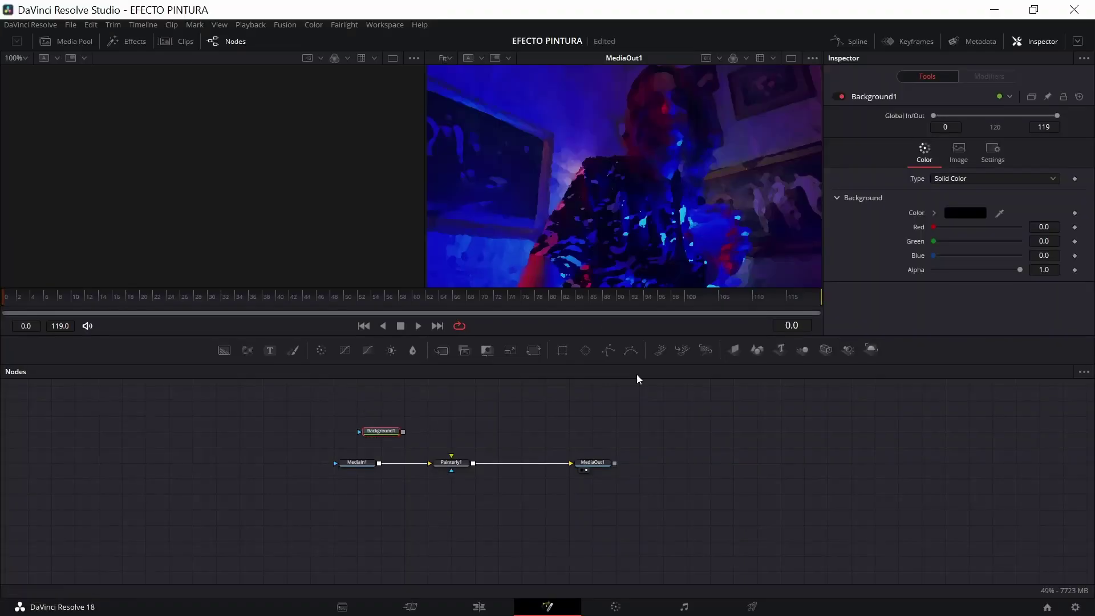
Make Background1's colour white and show it in the left viewer
click(965, 212)
drag(688, 262, 673, 220)
click(662, 422)
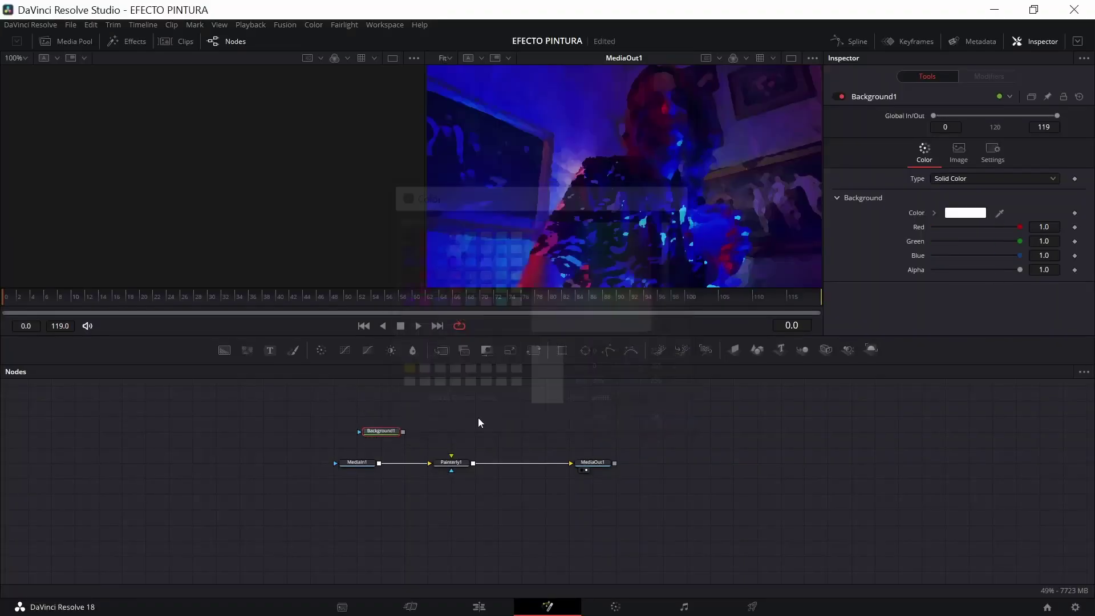
key(1)
Add a Polygon1 mask and draw a closed, jagged zig-zag brush-stroke shape
click(609, 350)
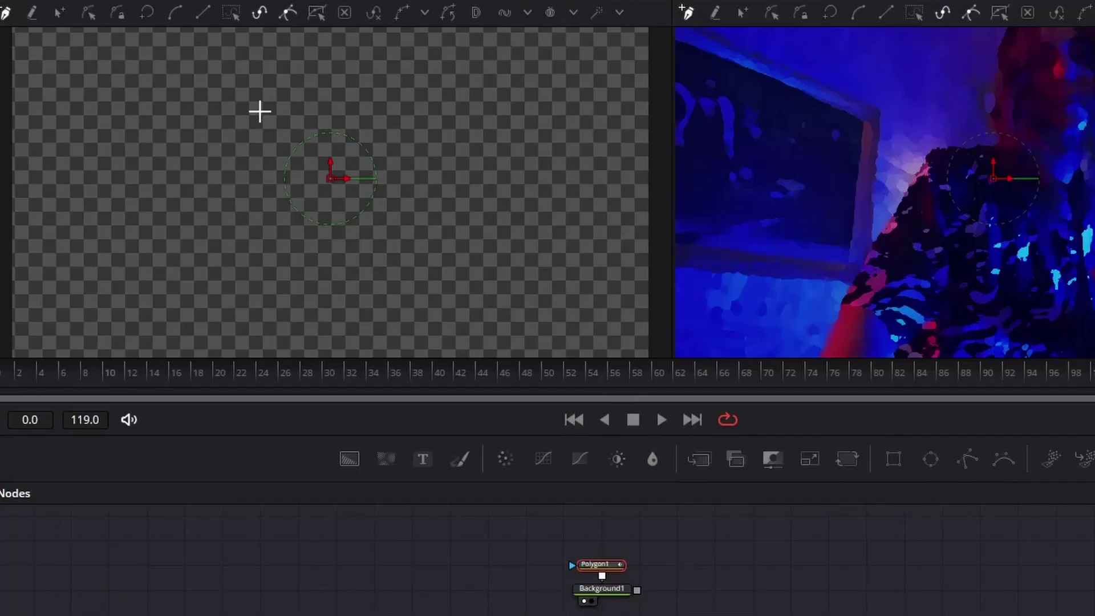
click(260, 111)
click(363, 111)
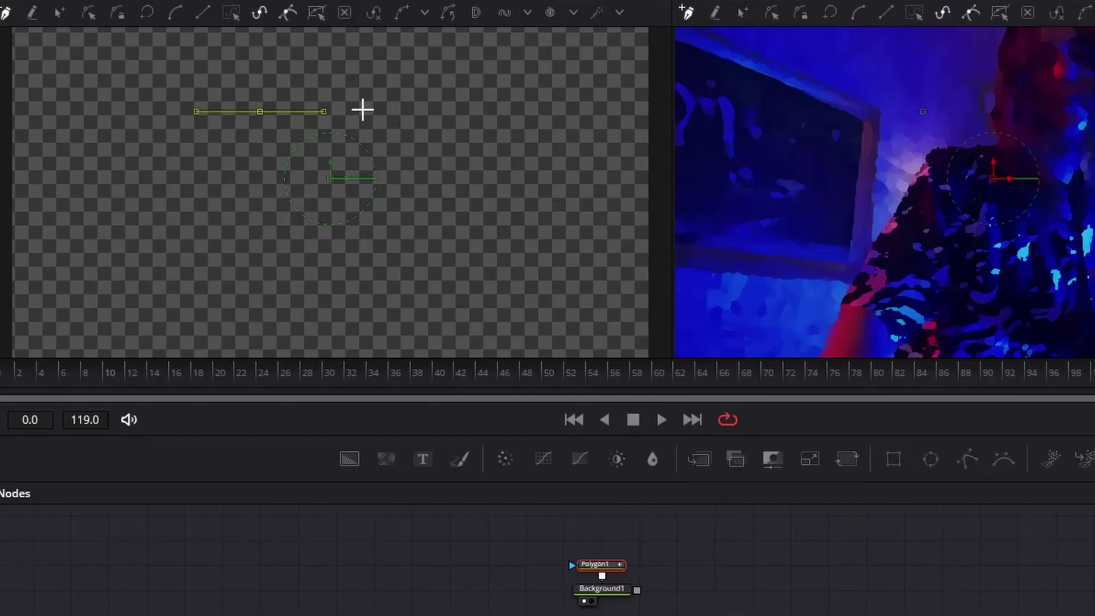
click(390, 113)
click(402, 115)
click(412, 137)
click(368, 138)
click(340, 152)
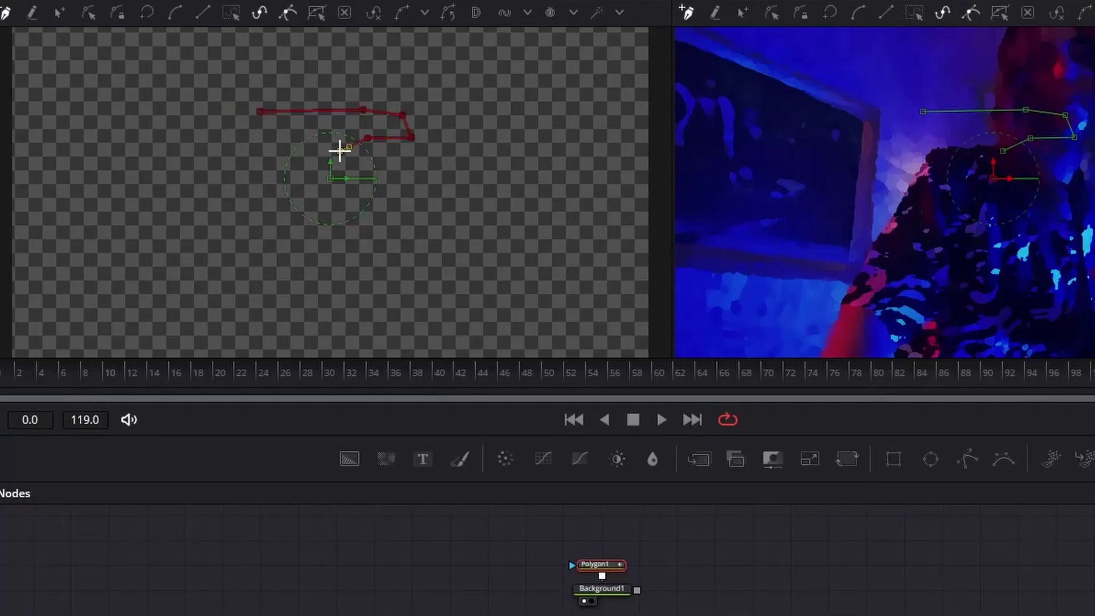
click(375, 162)
click(414, 171)
click(449, 183)
click(405, 205)
click(355, 214)
click(331, 223)
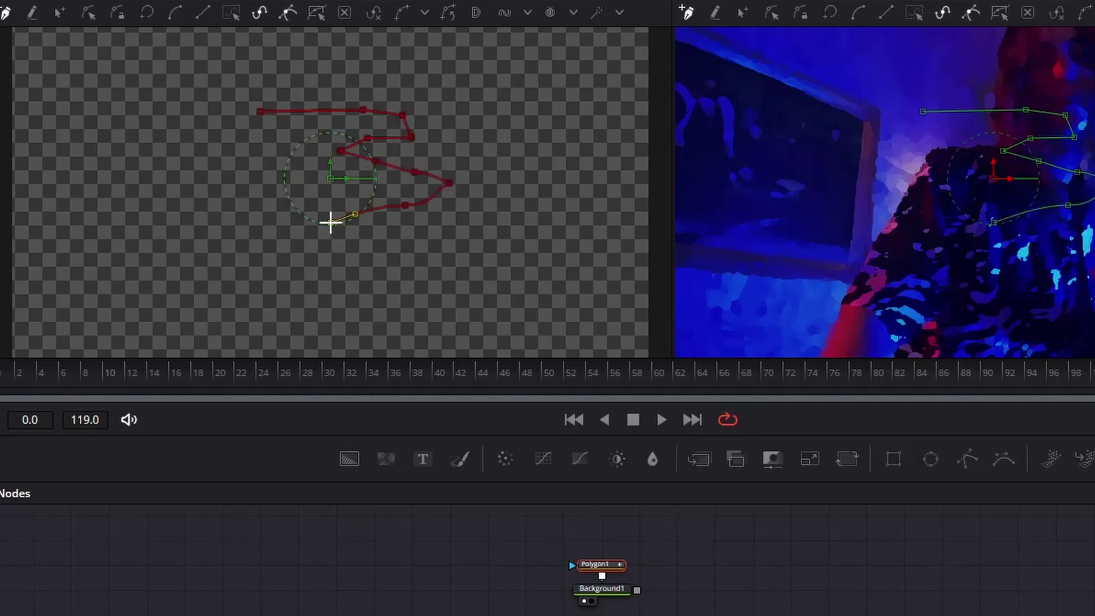
click(268, 225)
click(198, 213)
click(231, 192)
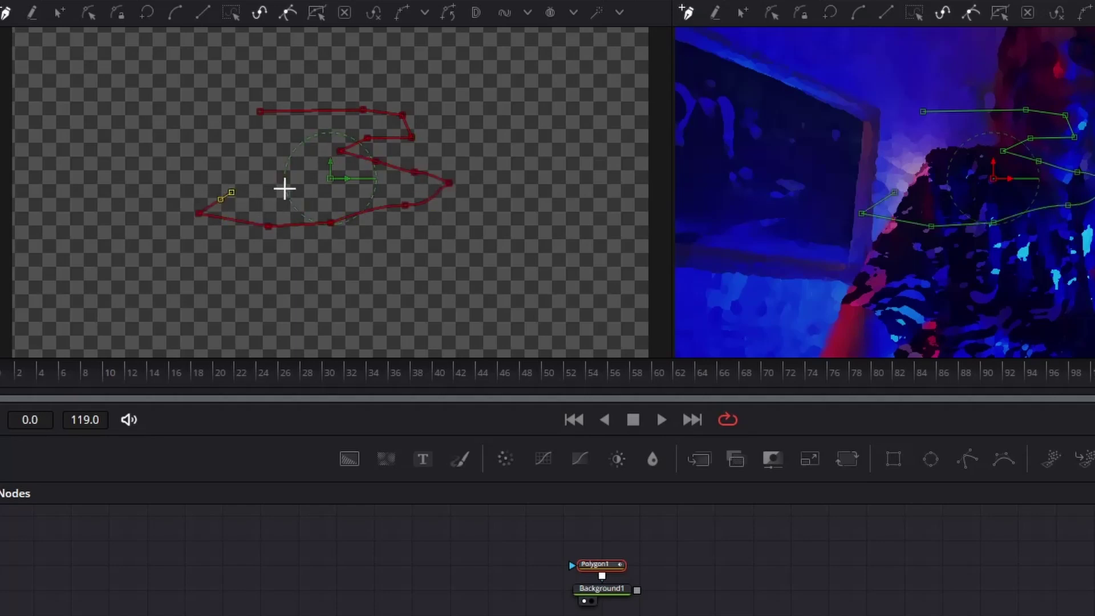
click(290, 189)
click(218, 166)
click(163, 153)
click(192, 131)
click(257, 132)
click(201, 109)
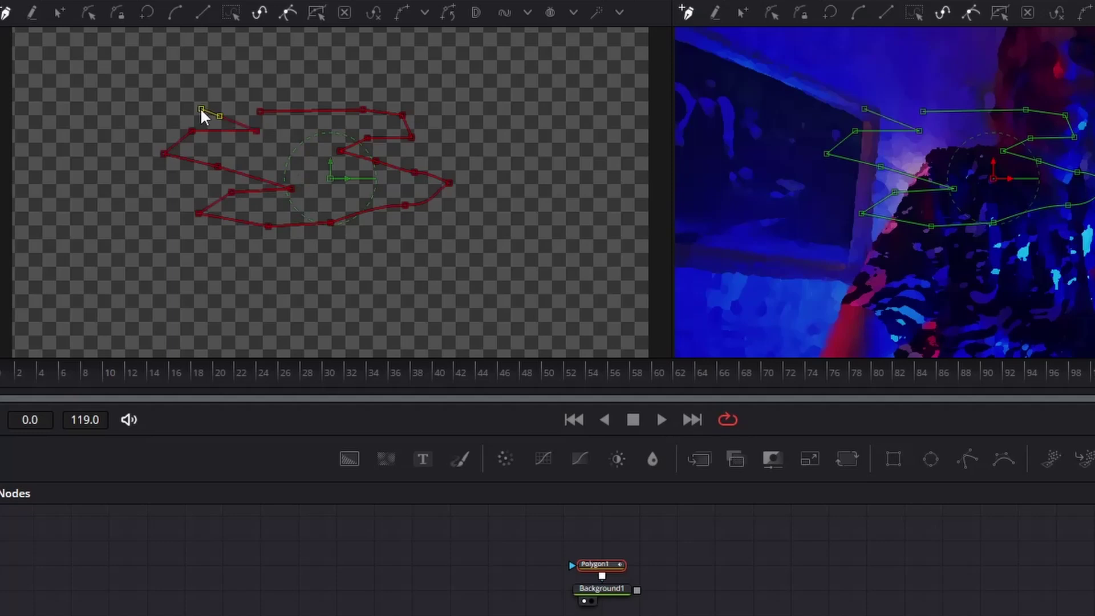
click(257, 111)
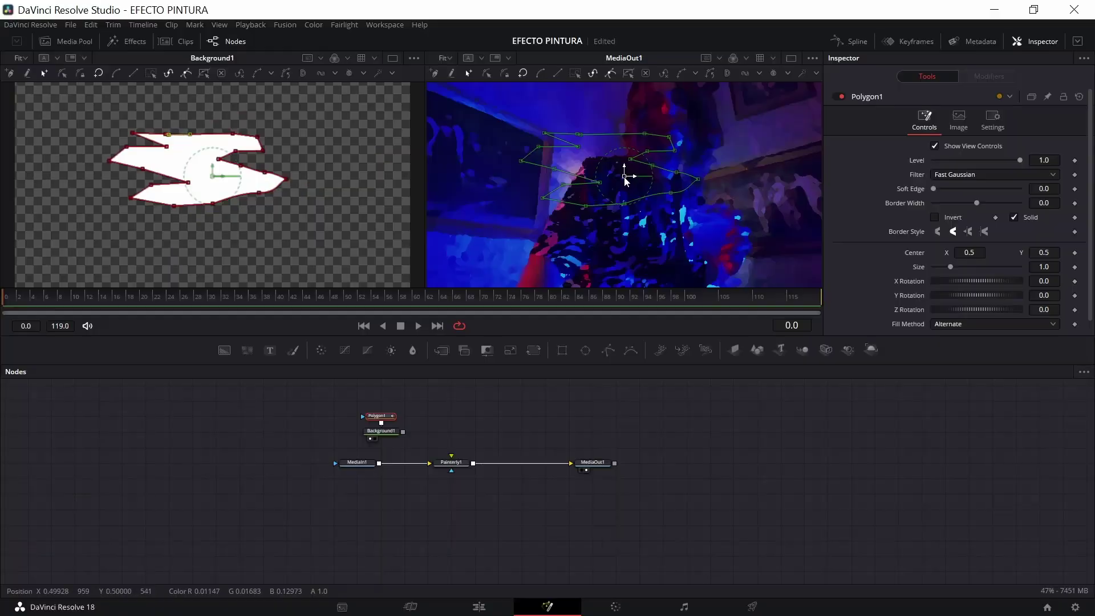
Shift the Polygon1 shape right, shrink it below half size, and connect Background1 to Painterly1's green input
drag(970, 253, 1037, 253)
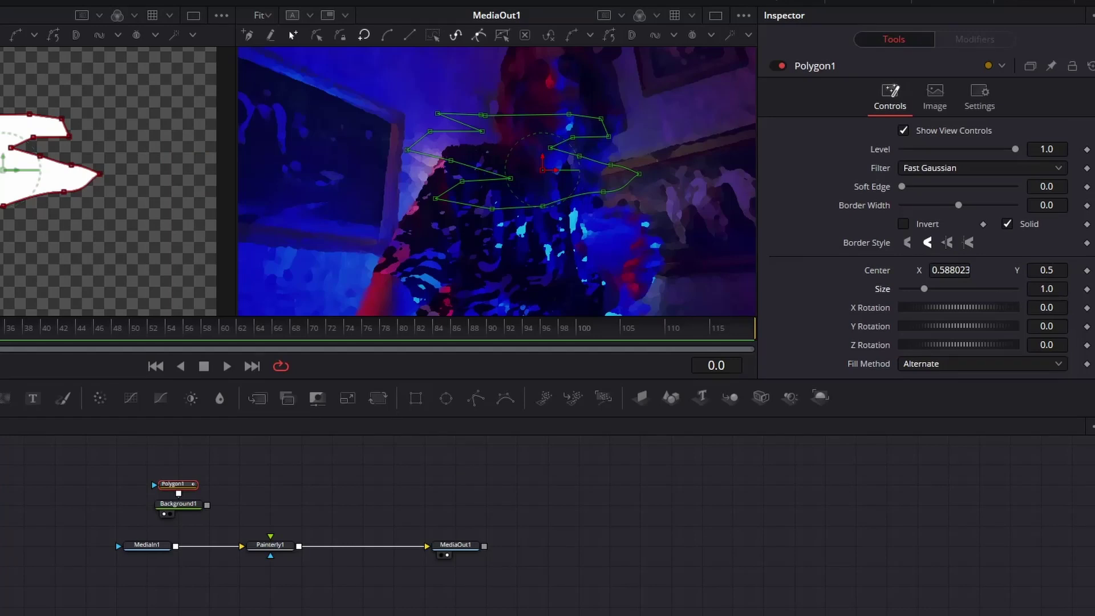
drag(924, 289, 911, 288)
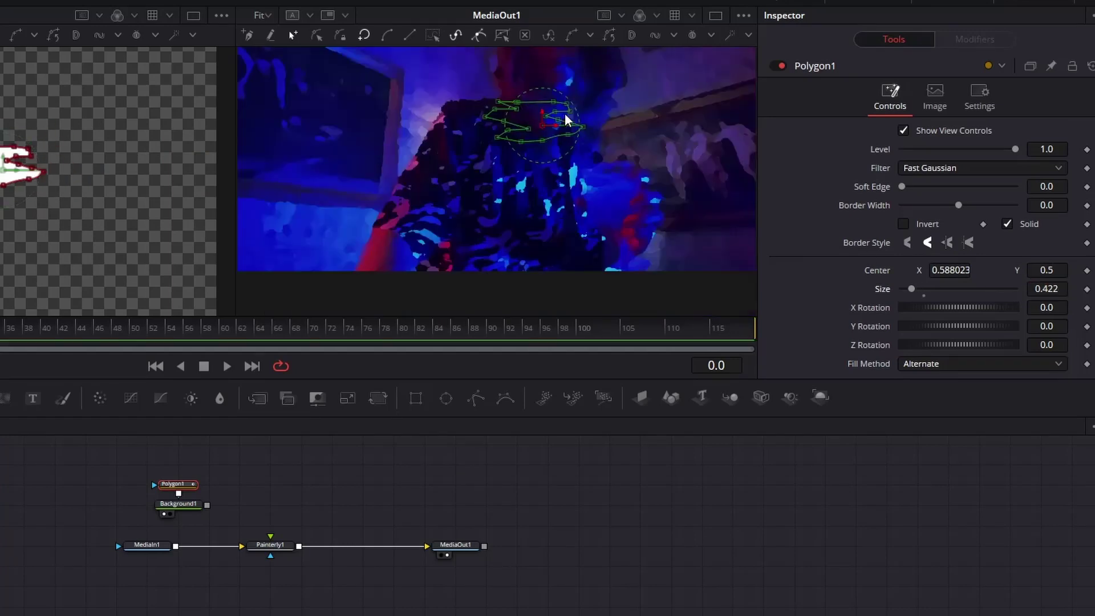
scroll(567, 117, down, 2)
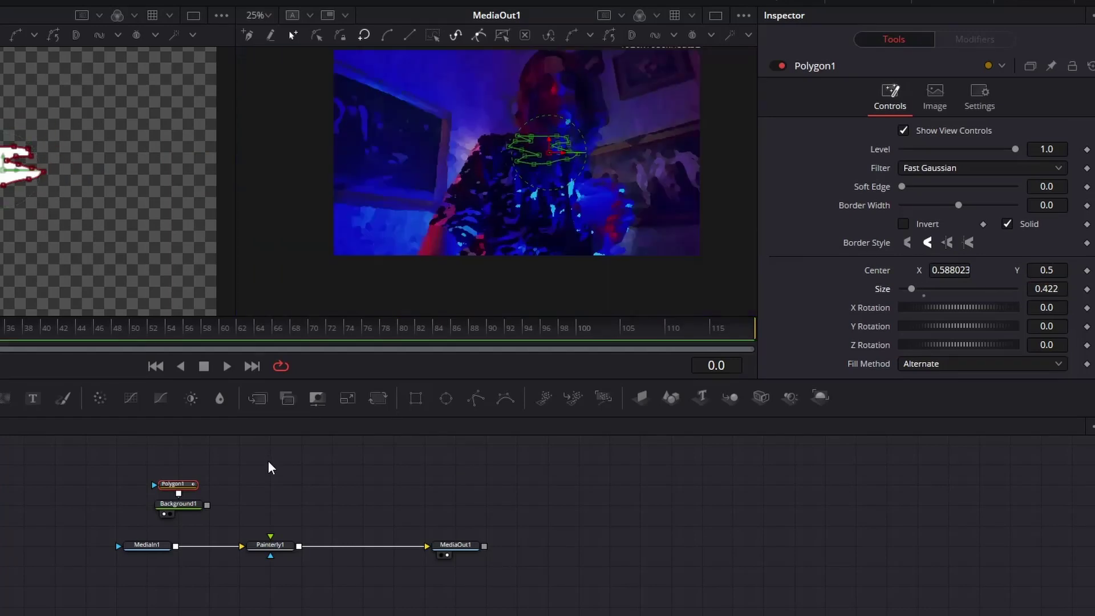
drag(207, 505, 270, 536)
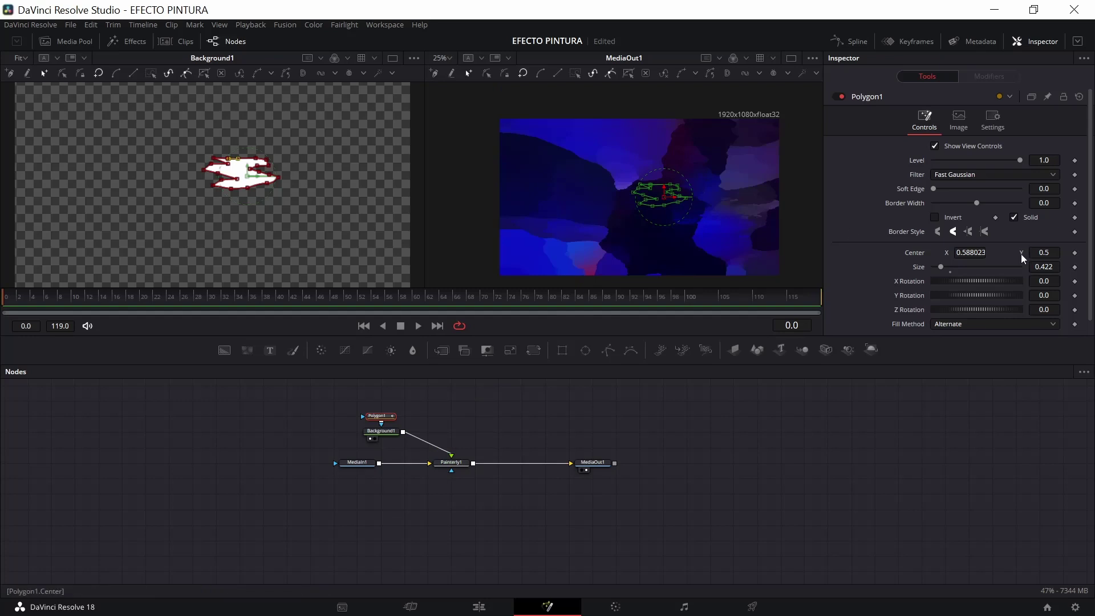
Shrink the Polygon1 stroke shape further to a size of 0.049
drag(942, 272, 938, 272)
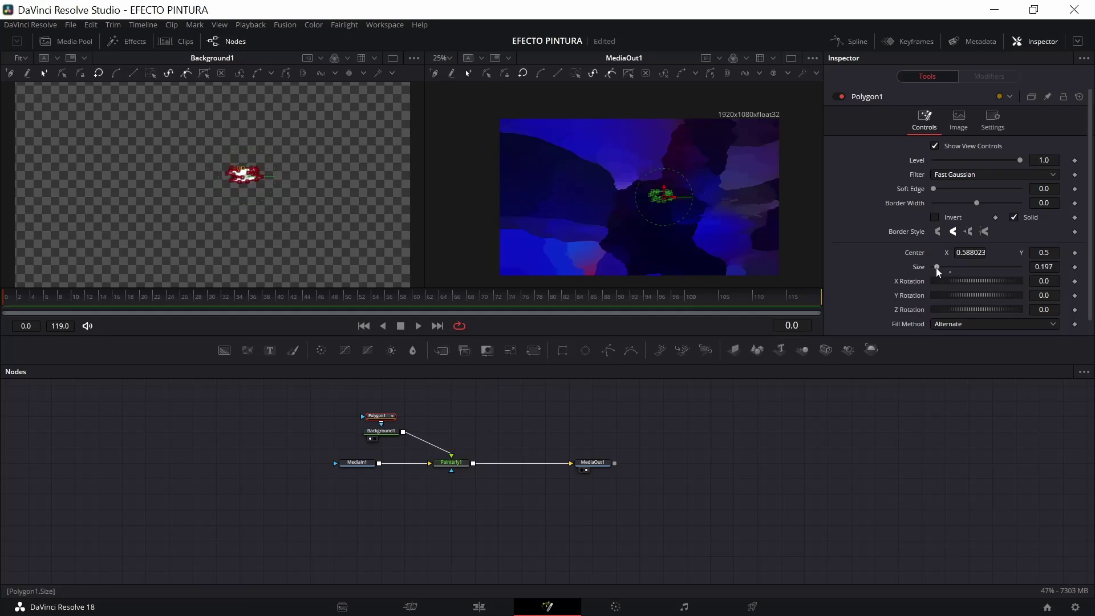
triple_click(1046, 266)
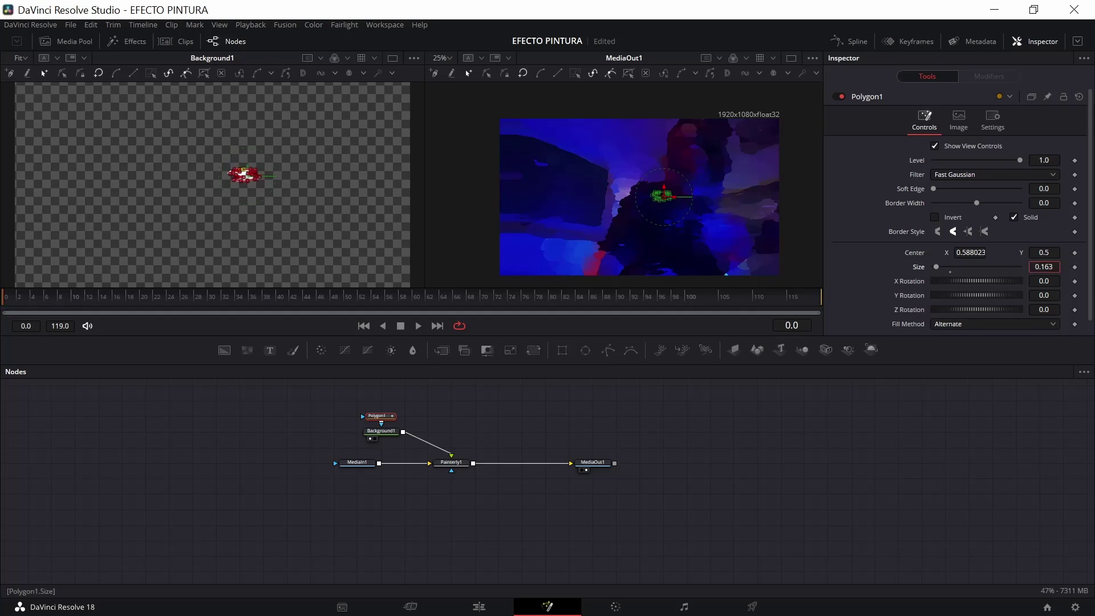
text(0.049)
key(Return)
scroll(711, 188, up, 2)
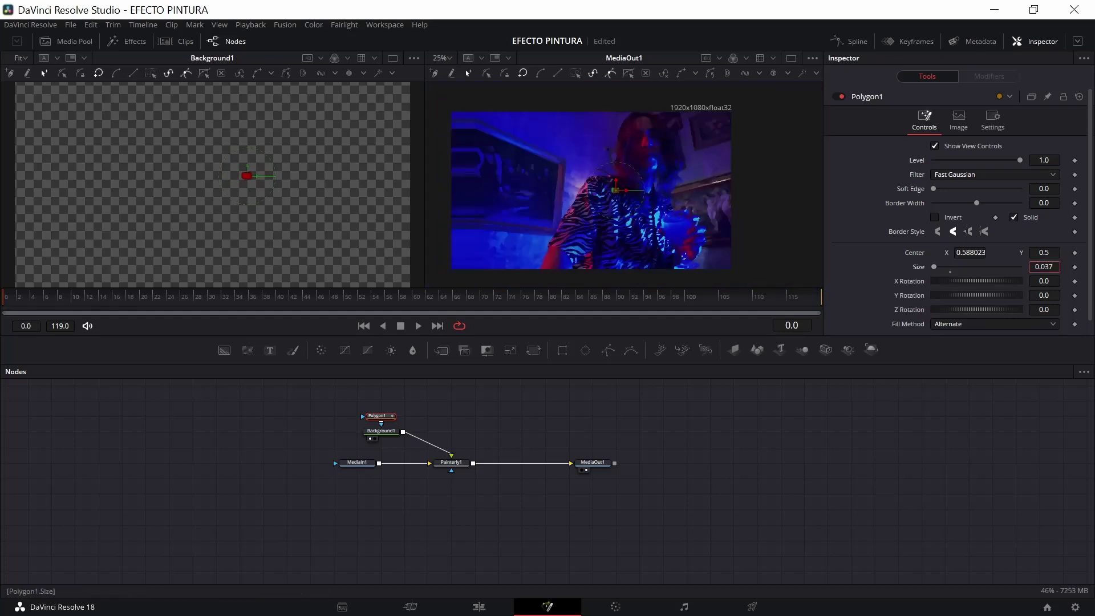
scroll(711, 188, down, 2)
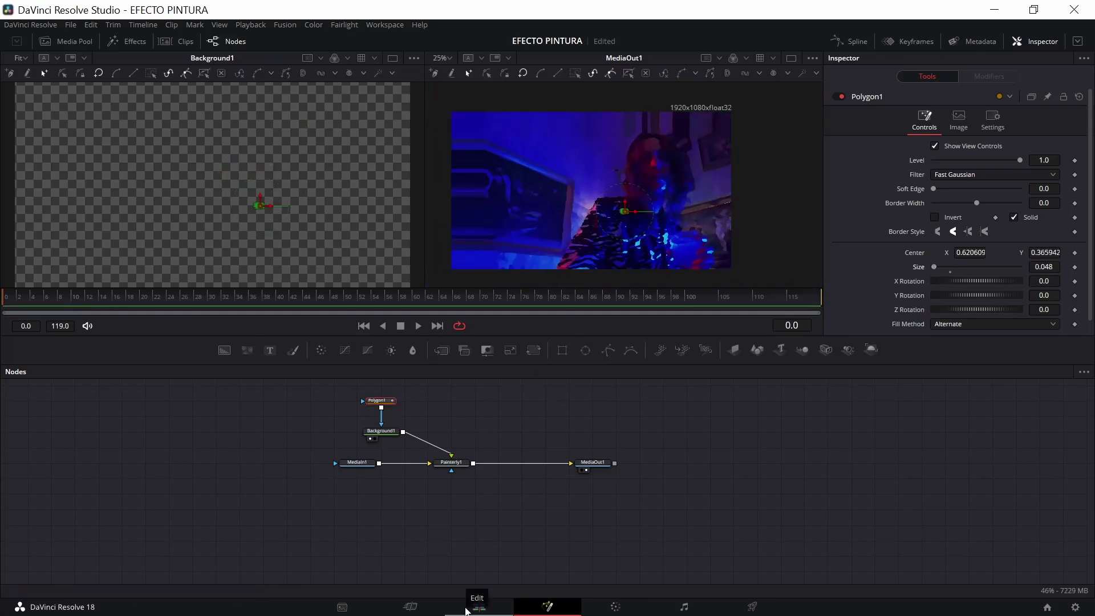
Back on the Edit page, drag the abstract-oil texture clip from the Media Pool onto Video 1
click(479, 606)
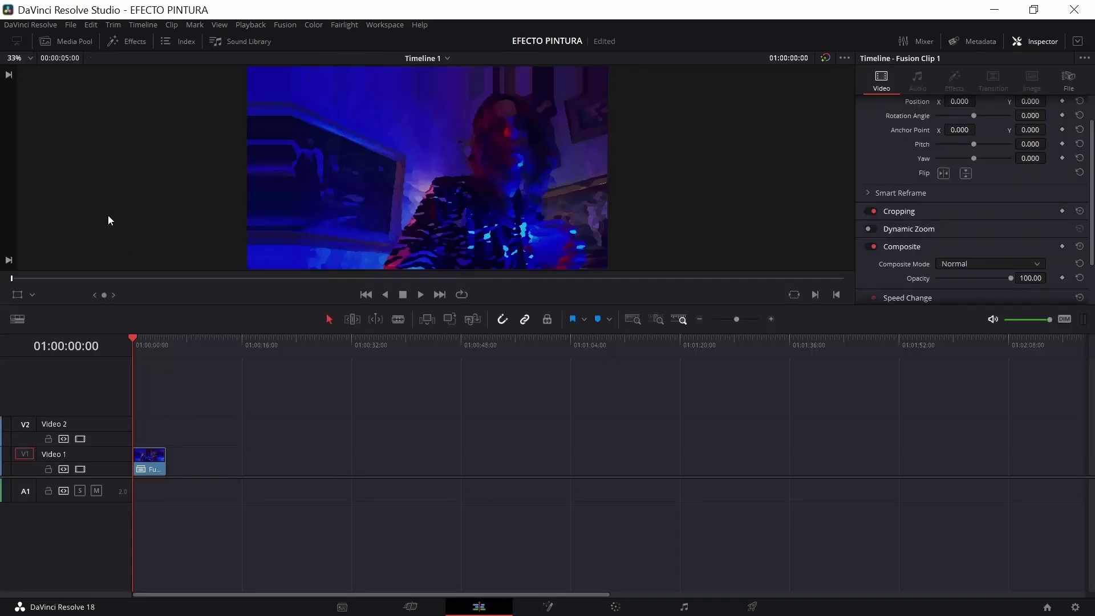
click(29, 24)
click(51, 38)
click(51, 38)
drag(120, 80, 531, 468)
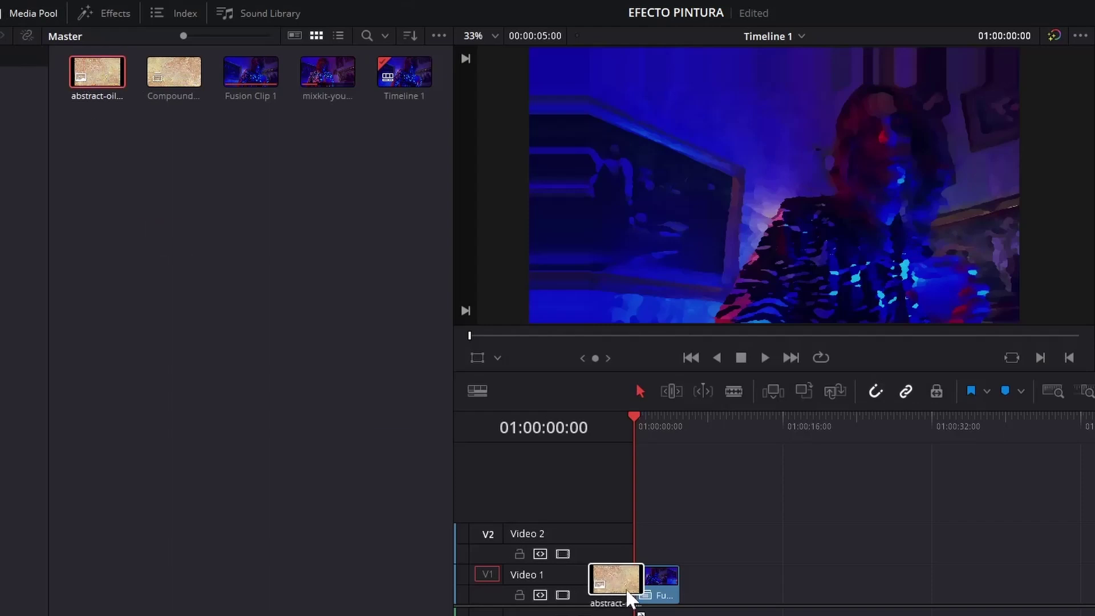
Move the texture clip after the Fusion clip and bring up its Change Clip Duration dialog
drag(627, 594, 783, 580)
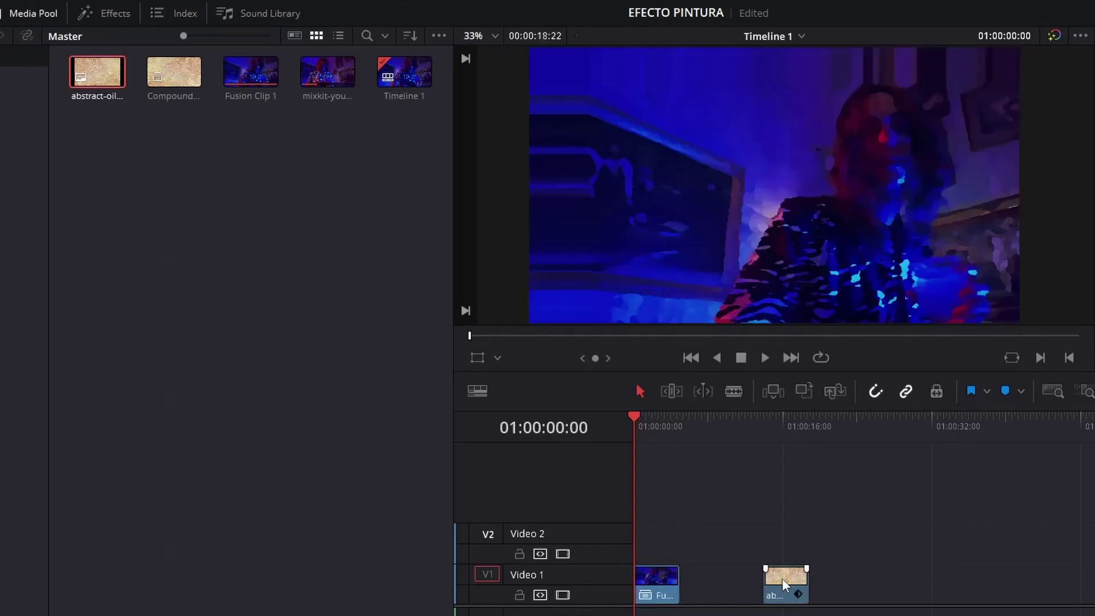
right_click(656, 576)
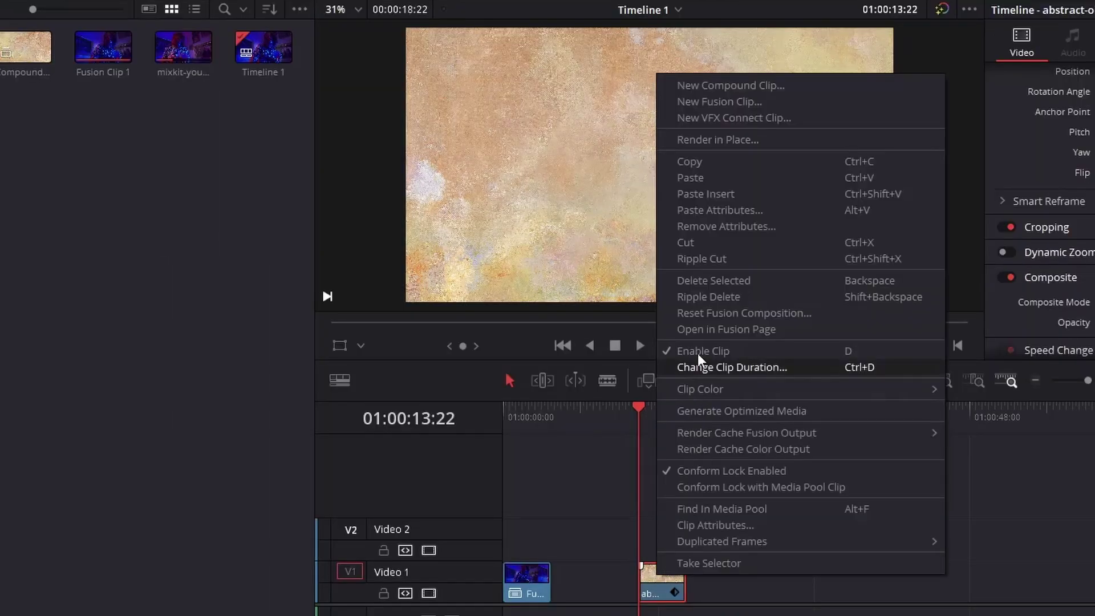
click(732, 368)
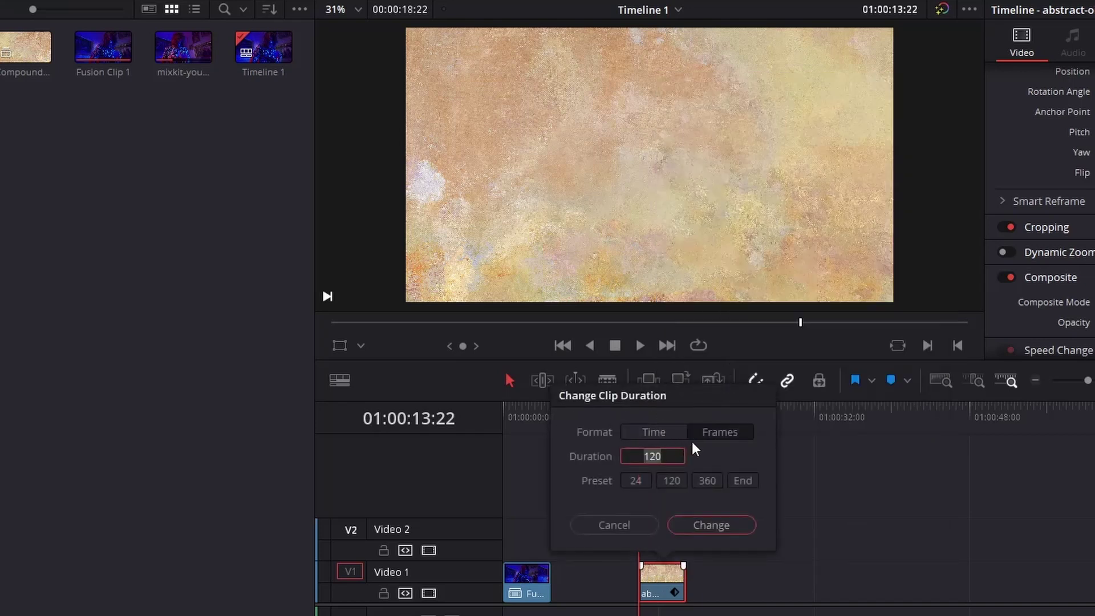
Change the texture clip's duration from 120 to 3 frames
click(632, 455)
double_click(650, 455)
text(3)
click(717, 525)
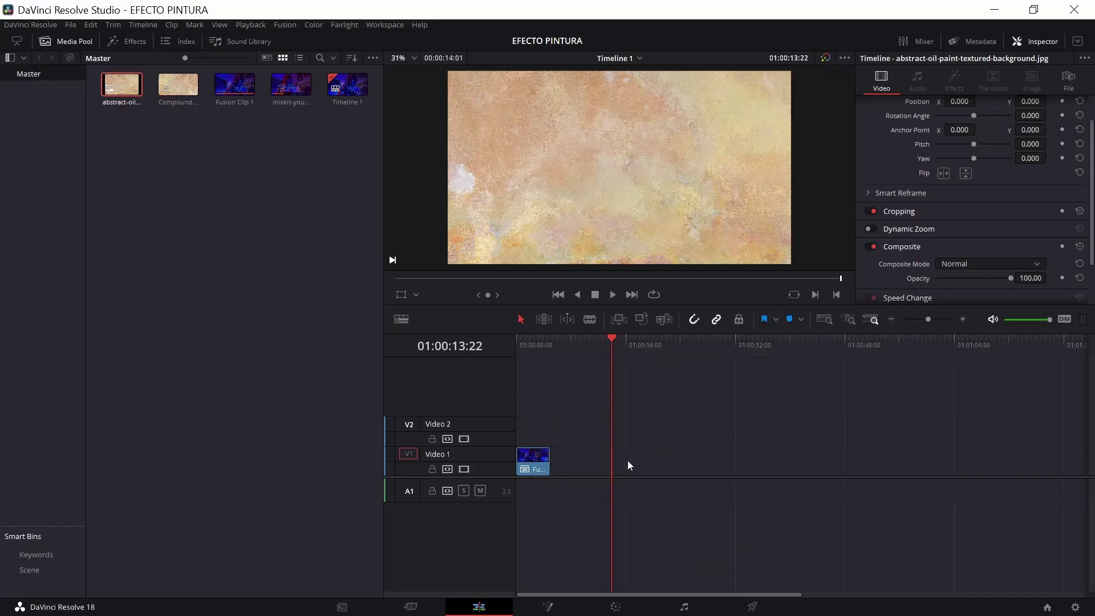
Zoom the timeline in, paste further copies of the 3-frame clip, and park the playhead at 01:00:14:01
click(963, 319)
click(963, 319)
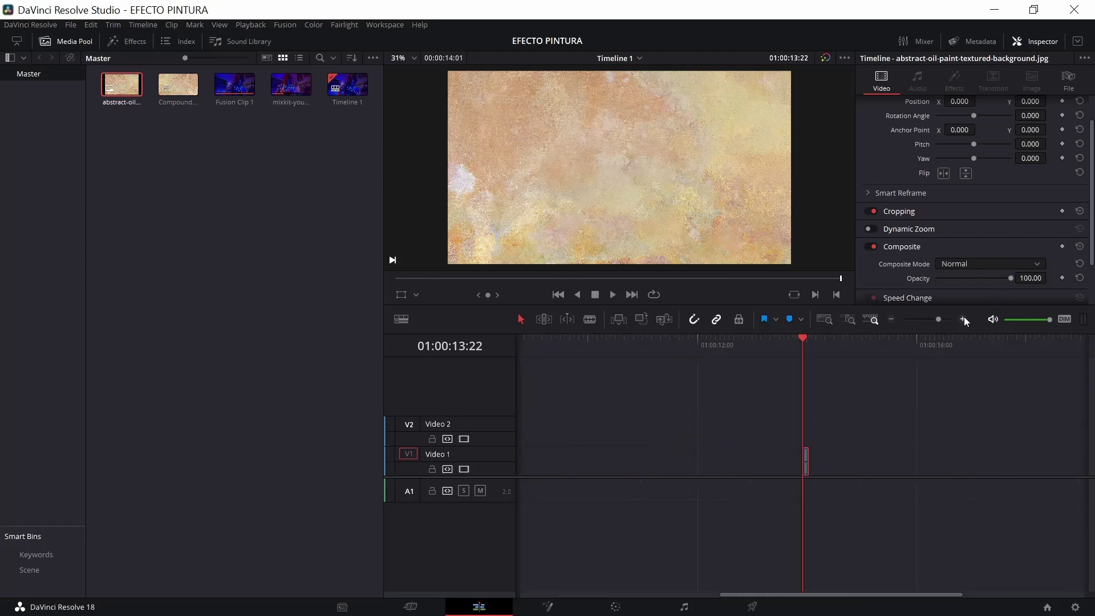
key(Down)
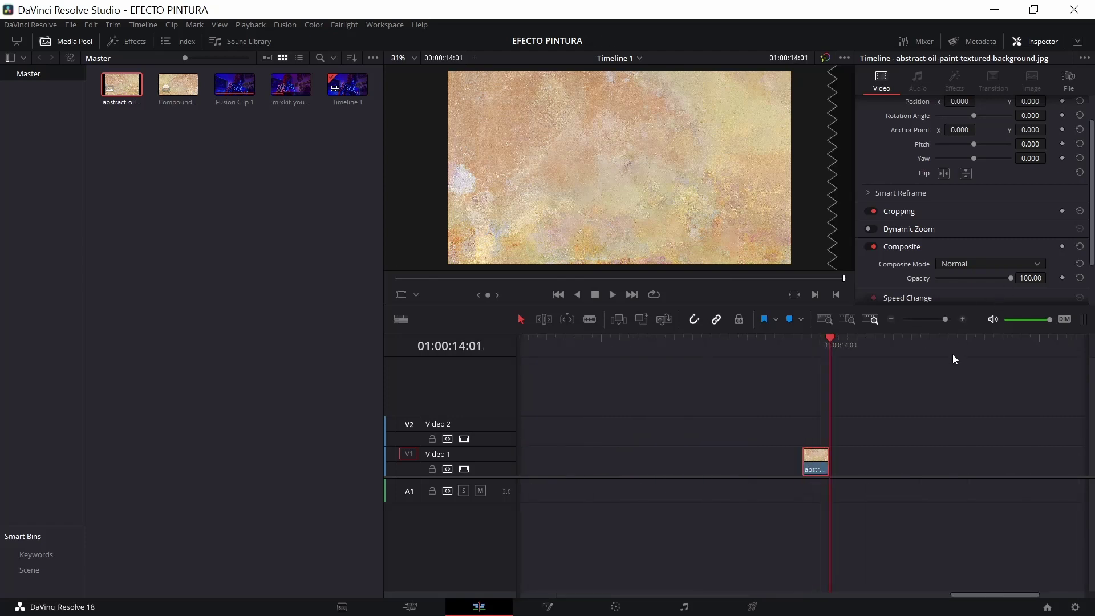
key(ctrl+v)
key(ctrl+v)
key(ctrl+v)
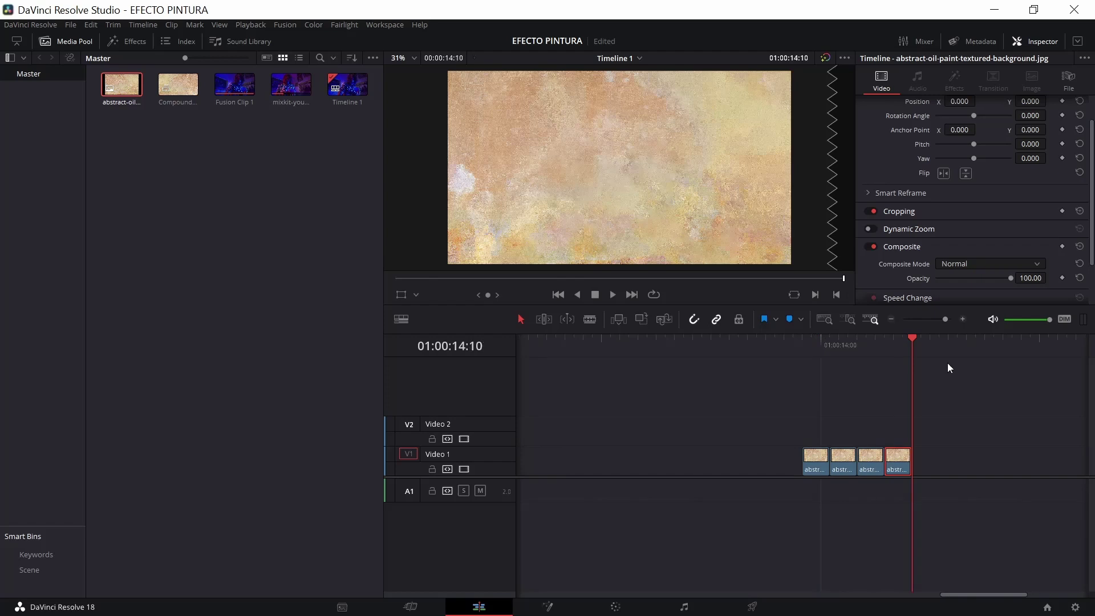
key(ctrl+v)
key(ctrl+v)
key(ctrl+v)
key(ctrl+v)
key(ctrl+v)
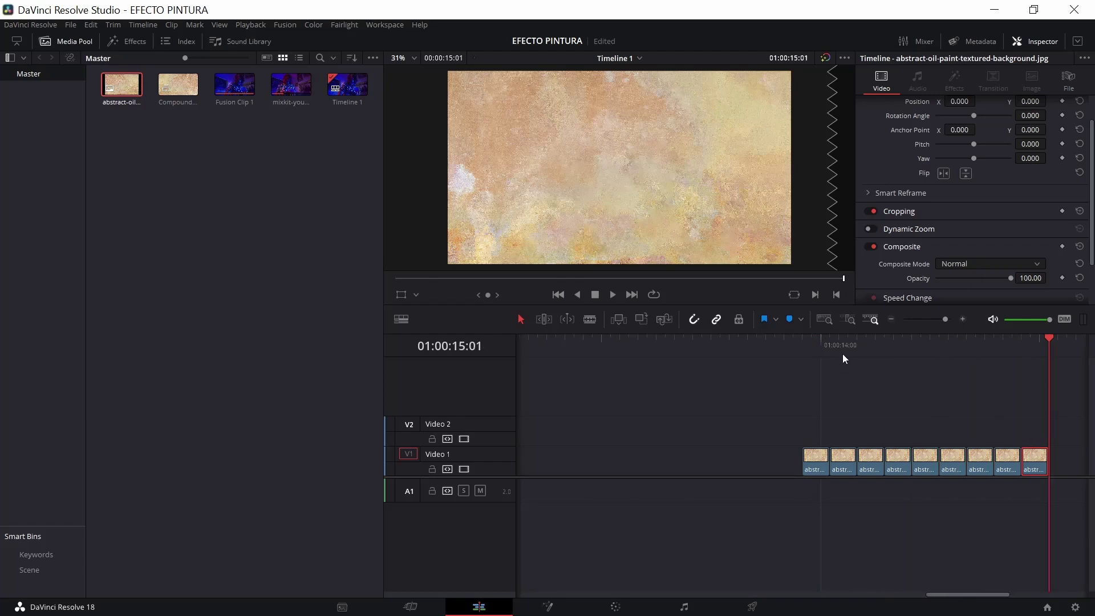
click(843, 349)
key(Right)
key(Right)
key(Right)
click(833, 345)
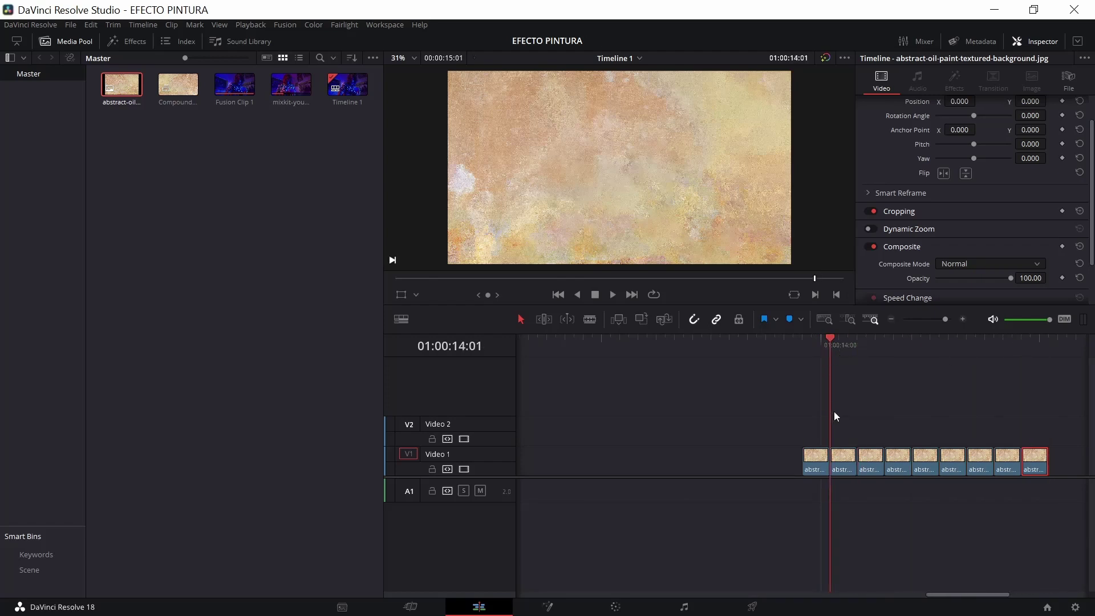
Step through the texture copies, giving each a different Transform Position X/Y offset
click(844, 461)
scroll(961, 129, up, 1)
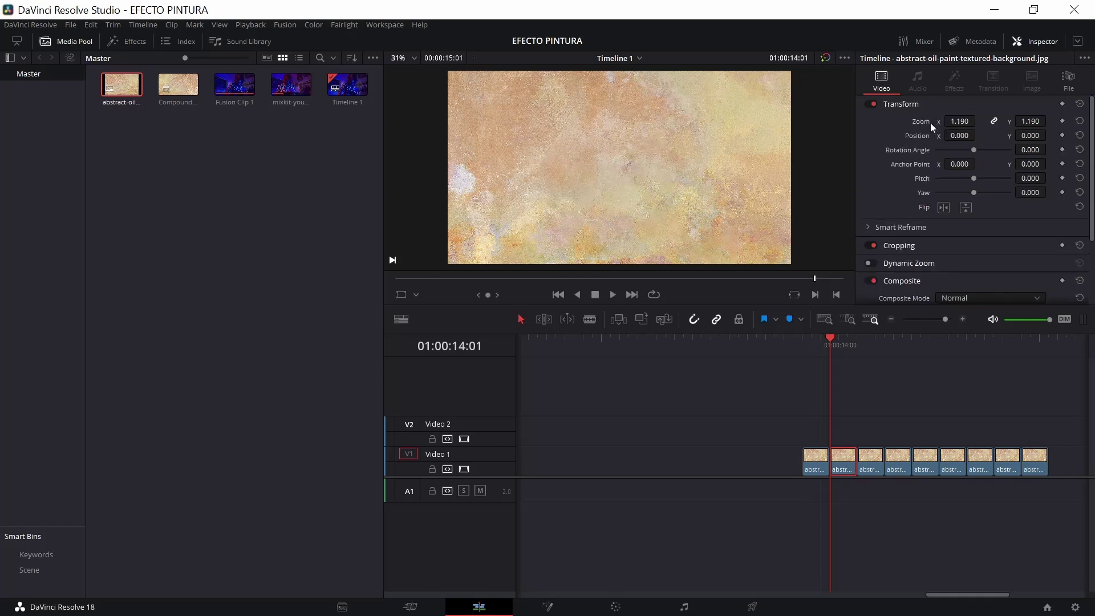
key(Down)
key(Down)
key(Down)
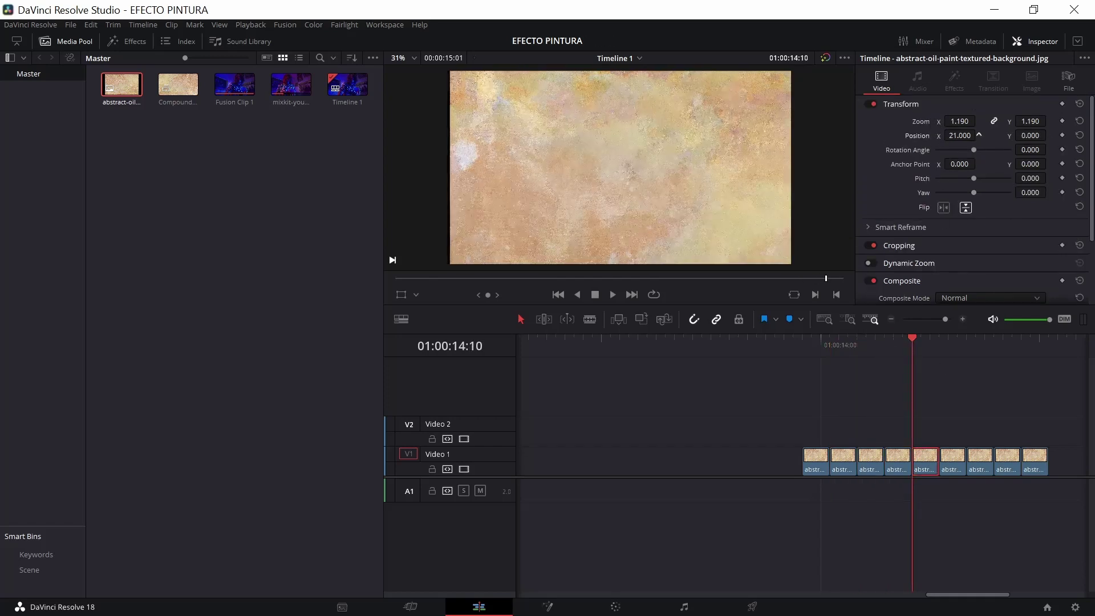
key(Down)
key(Down)
key(Down)
key(Down)
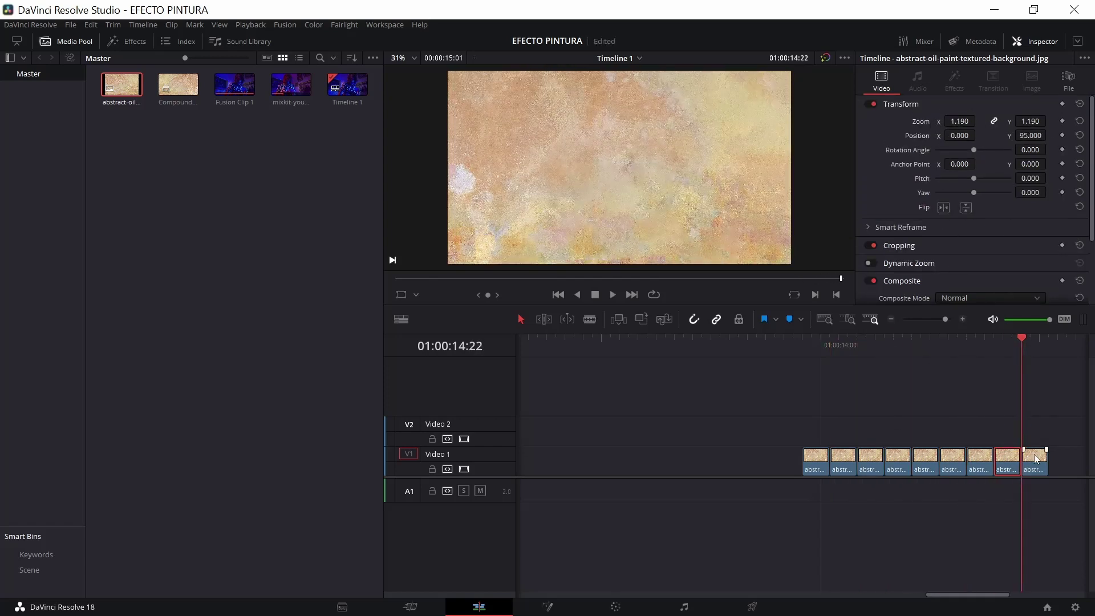
scroll(755, 453, down, 3)
Move the texture copies from Video 1 up onto Video 2 above Fusion Clip 1
mouse_move(757, 425)
mouse_down()
mouse_move(513, 380)
mouse_move(590, 387)
mouse_up()
click(518, 386)
key(Up)
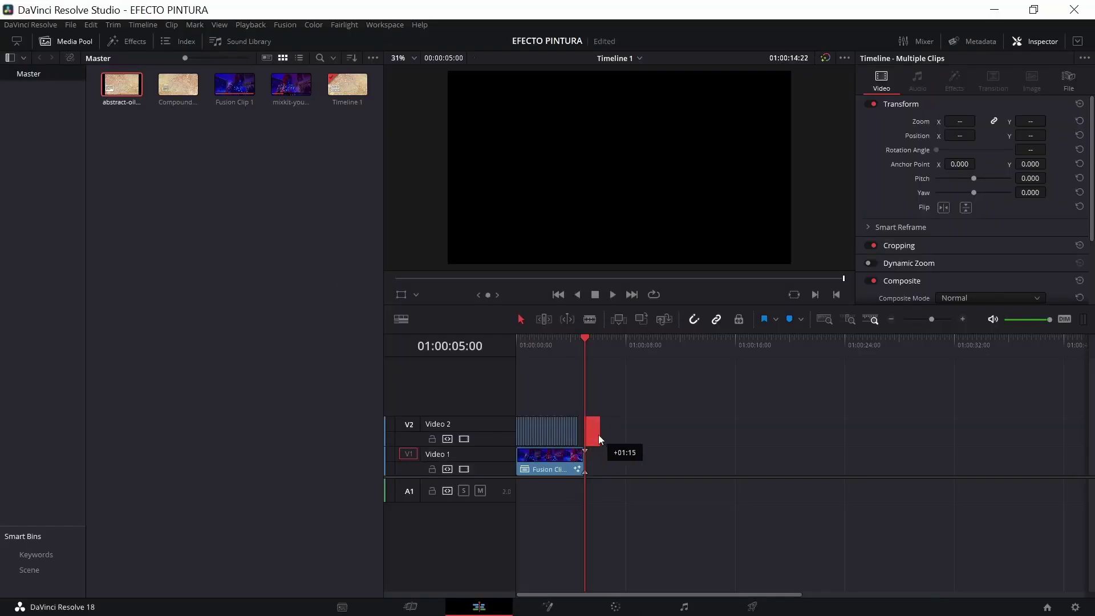
Line up more texture copies on Video 2 and close the gap between the copy groups
drag(590, 386, 611, 389)
click(962, 317)
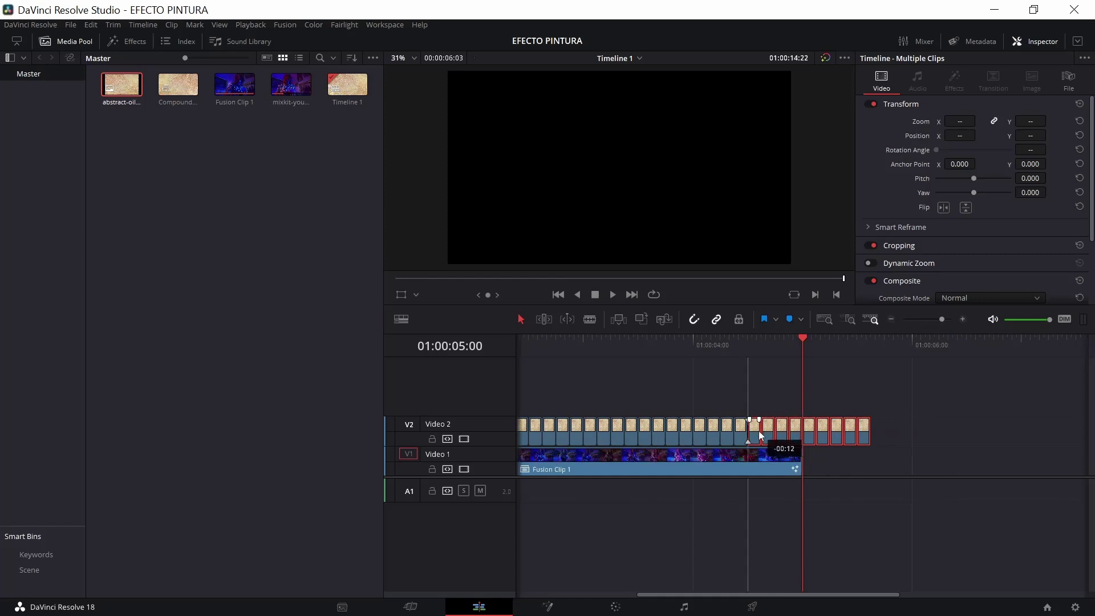
drag(809, 435, 752, 437)
Combine the Video 2 copies into Compound Clip 2 and trim it to end with Fusion Clip 1
drag(893, 426, 473, 420)
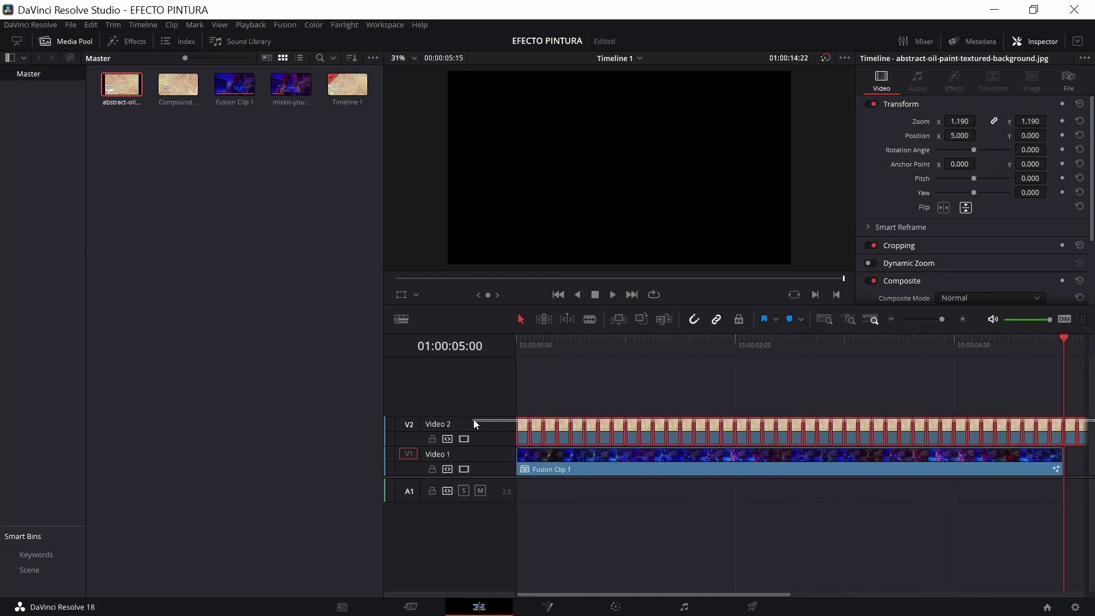
right_click(634, 418)
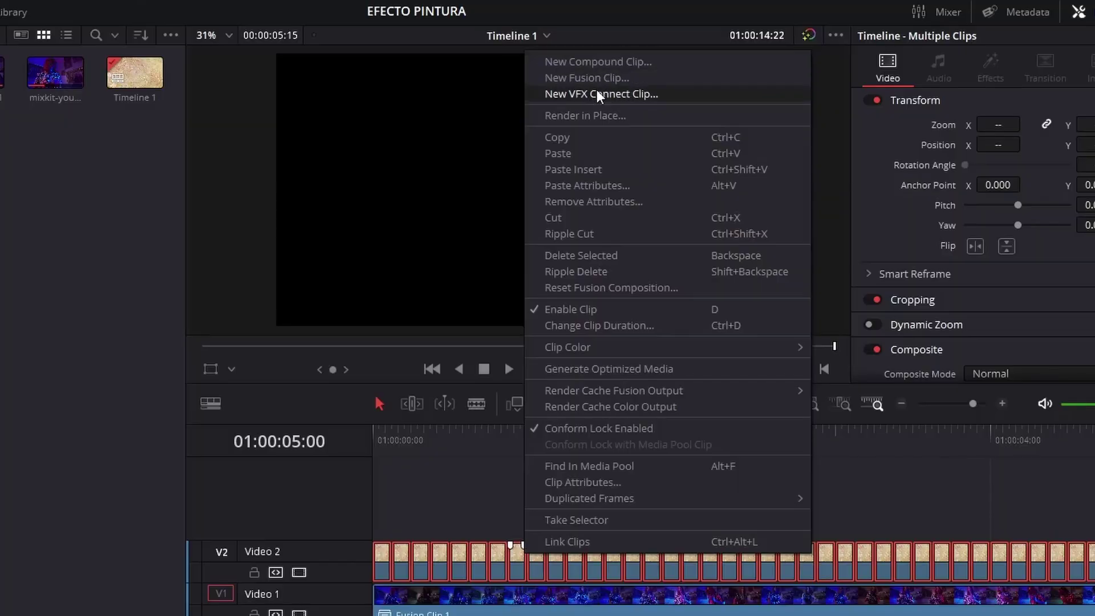
click(676, 76)
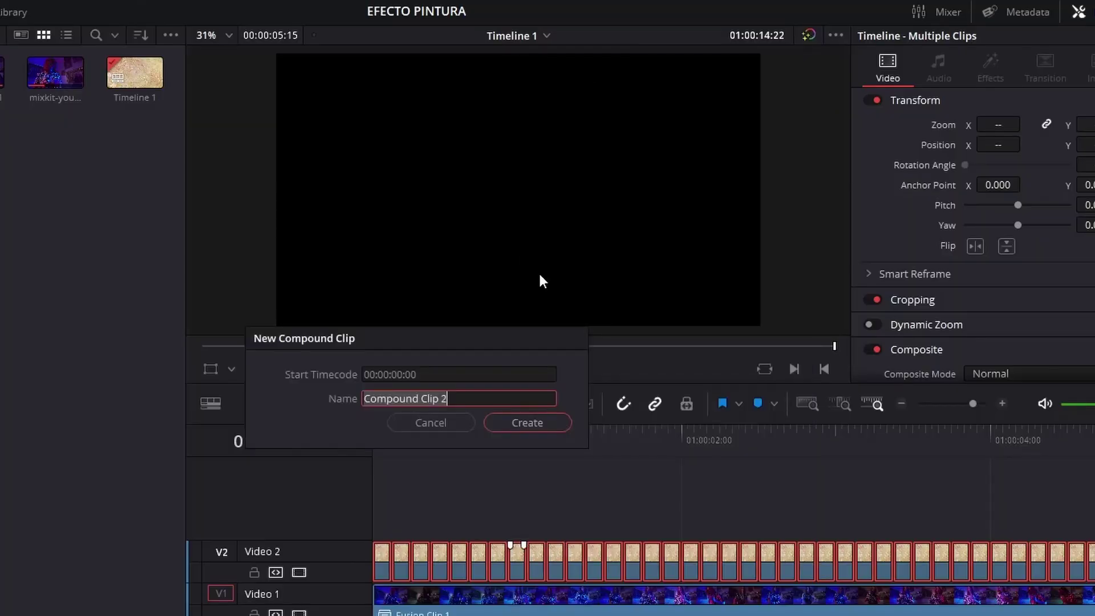
click(521, 422)
click(901, 403)
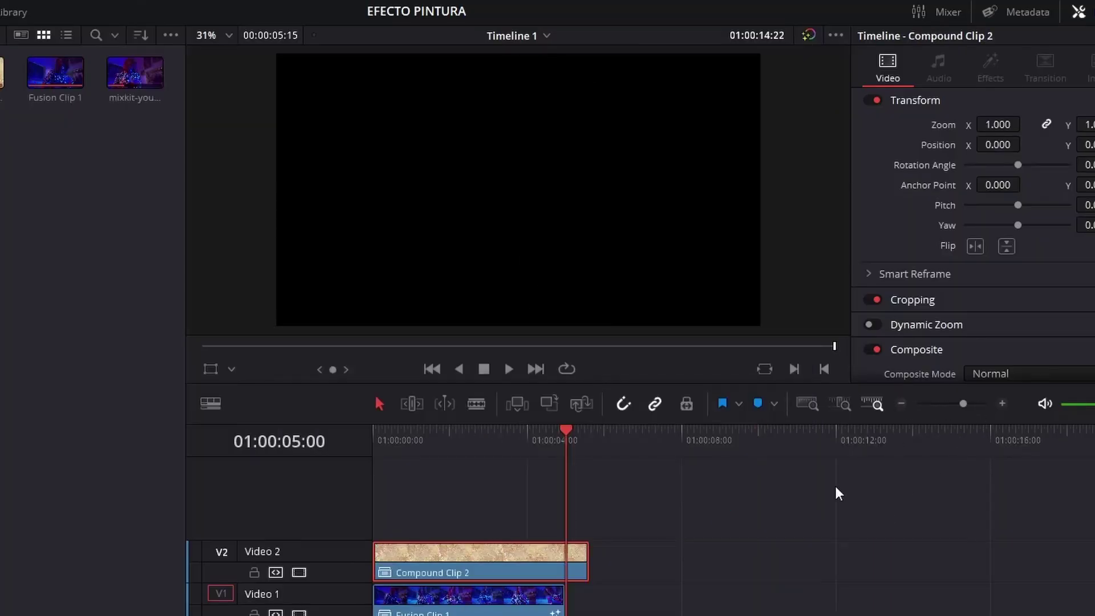
drag(586, 556, 555, 561)
Set Compound Clip 2's composite mode to Overlay with opacity 64.80
drag(645, 431, 652, 431)
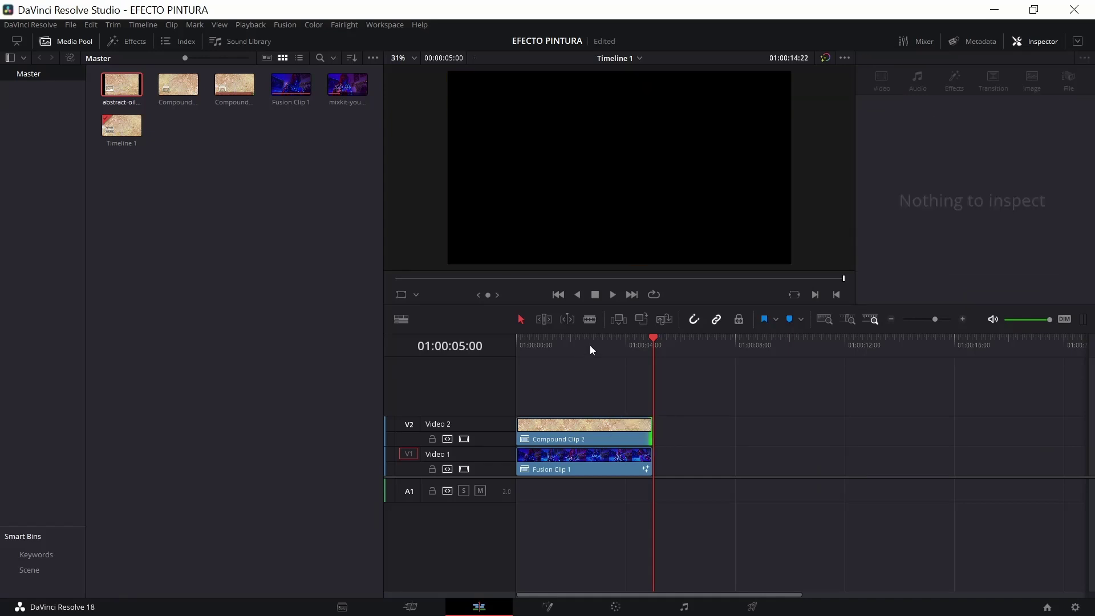
click(533, 345)
click(582, 429)
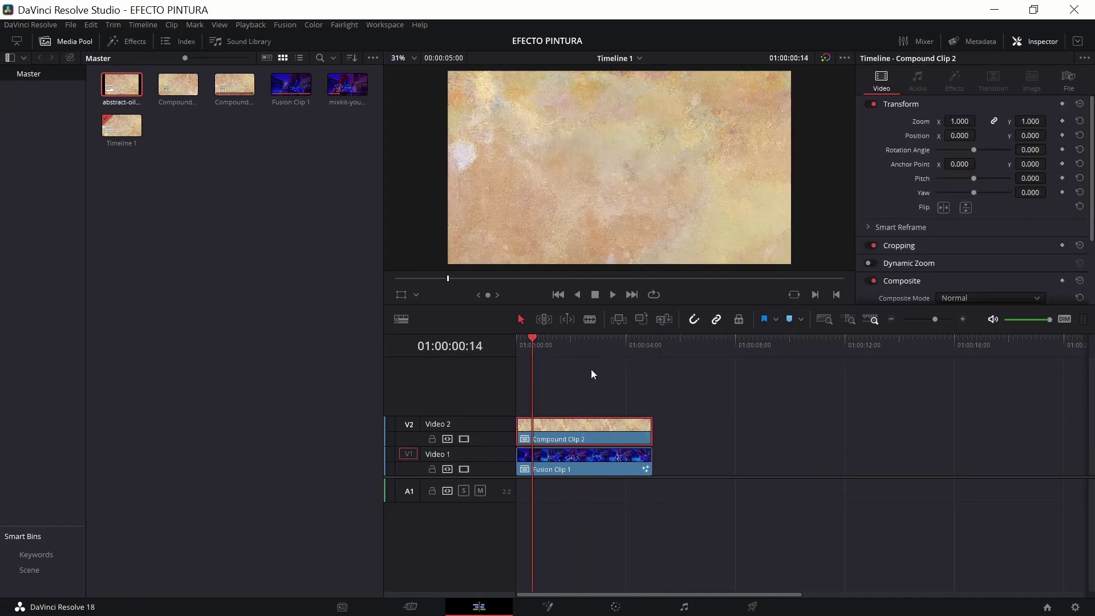
scroll(942, 290, down, 2)
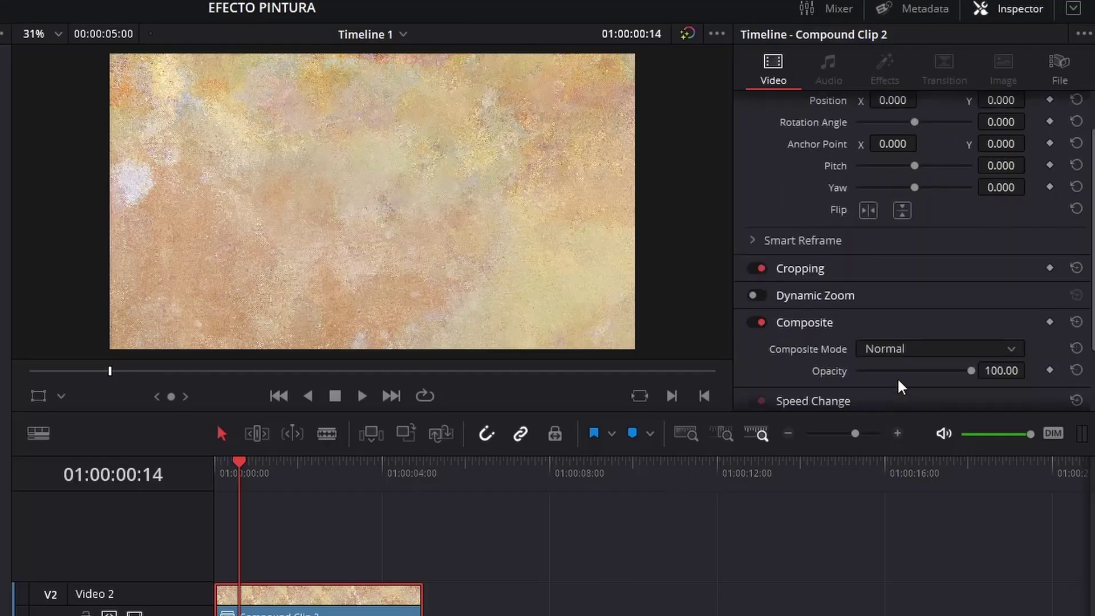
click(899, 352)
scroll(885, 456, down, 2)
scroll(887, 473, down, 2)
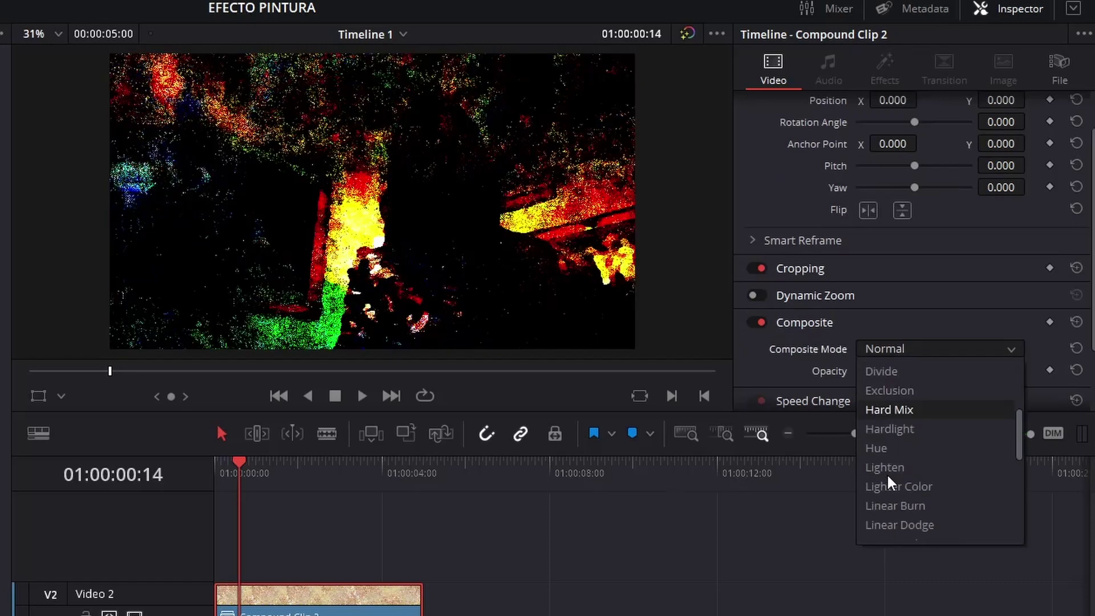
scroll(889, 485, down, 3)
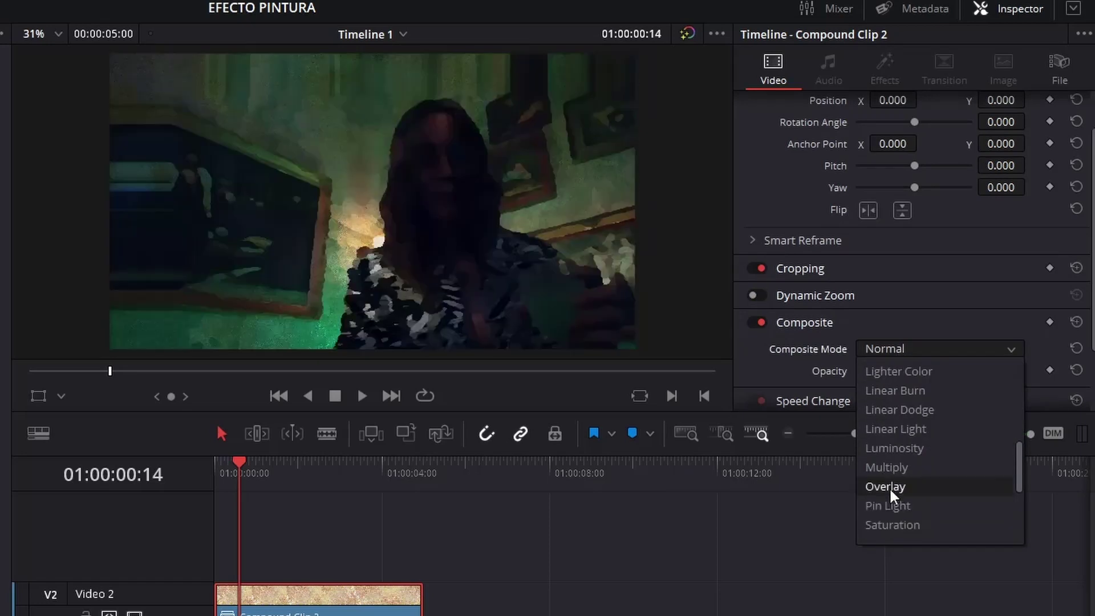
click(888, 487)
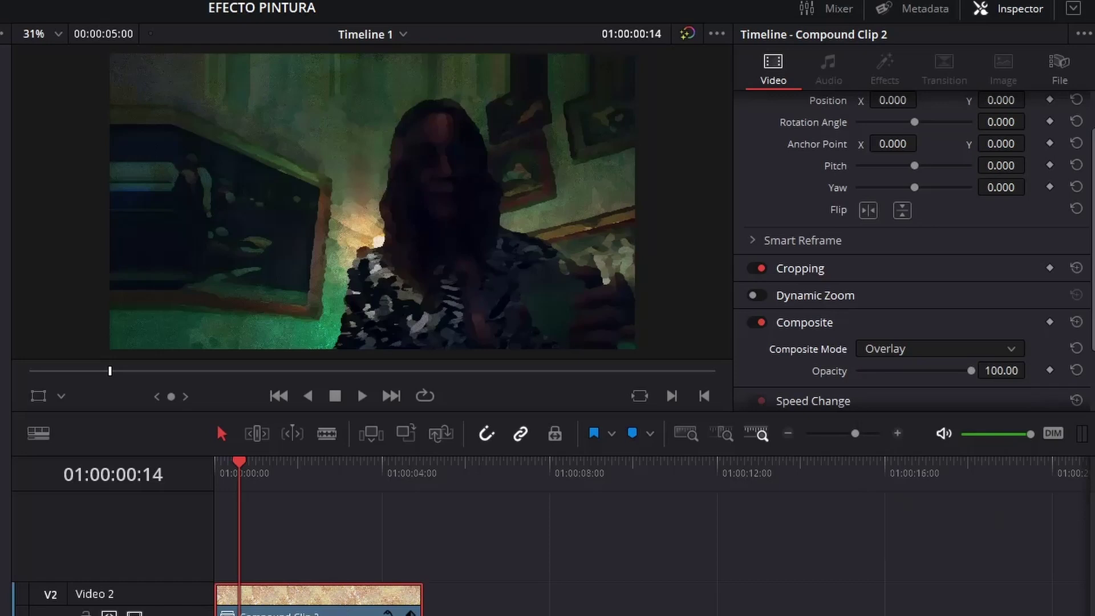
click(320, 615)
click(639, 434)
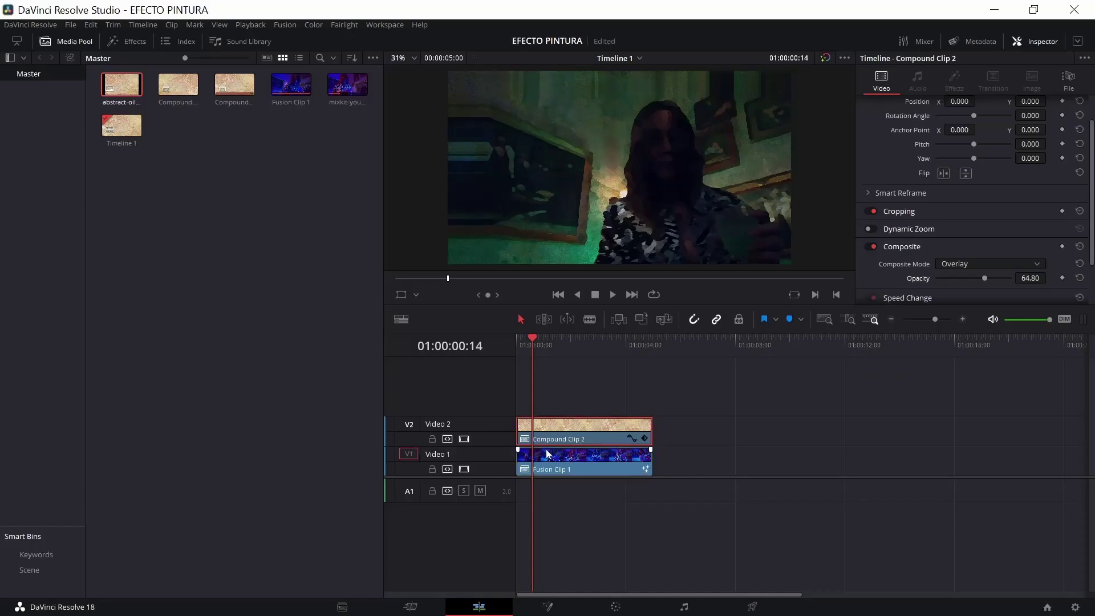
Find the Stop Motion effect via a STOP search and apply it to Fusion Clip 1
click(581, 458)
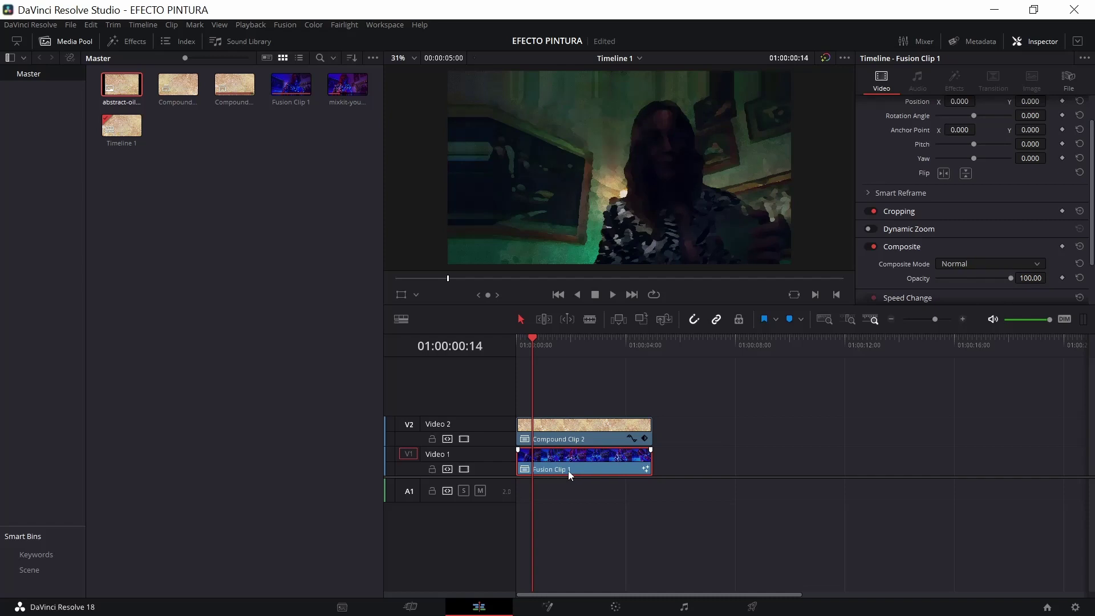
click(126, 41)
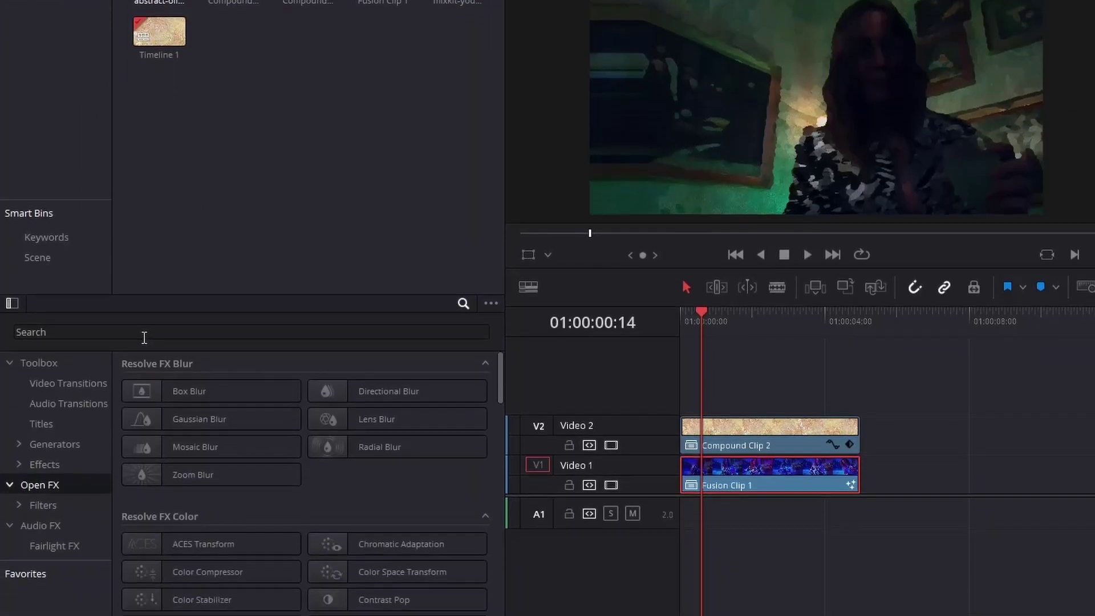
click(145, 332)
text(STOP)
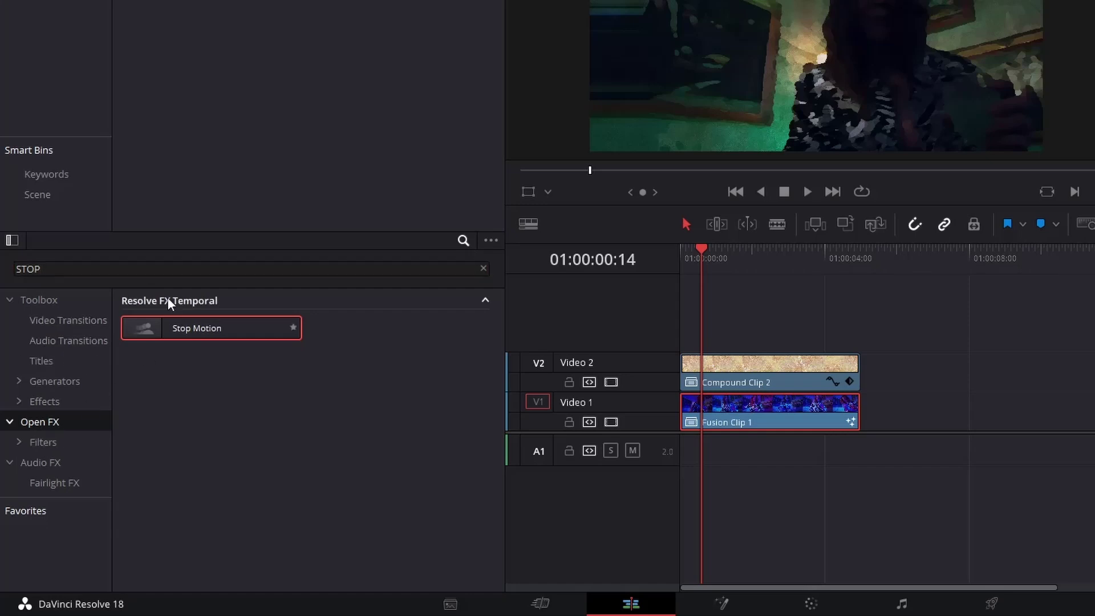
drag(184, 325, 777, 420)
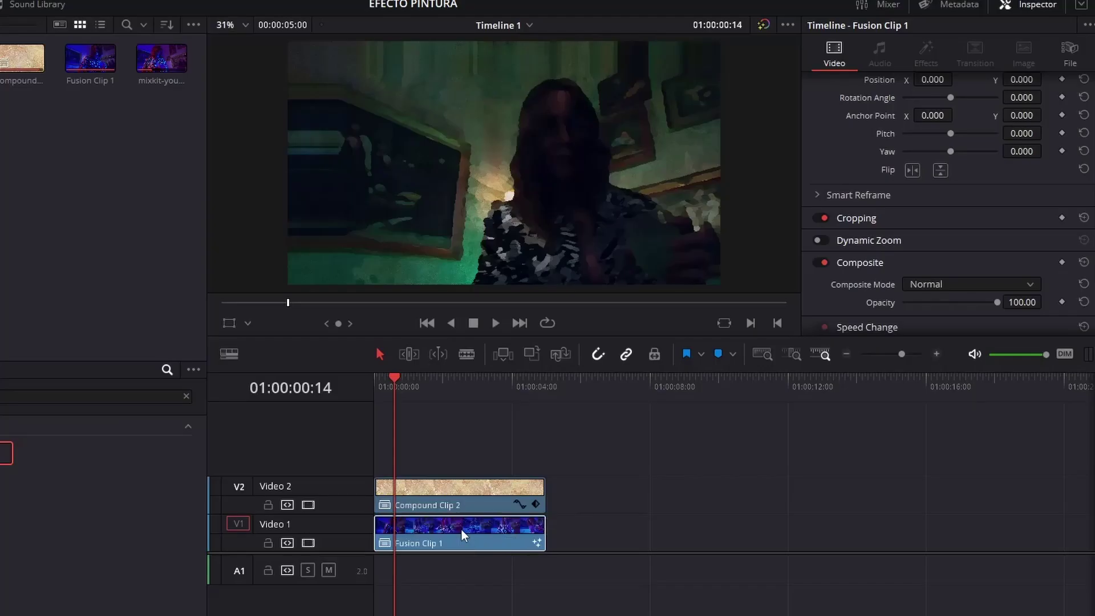
Set the Stop Motion Frame Repeat to 3 and return the playhead to the start for playback
click(929, 52)
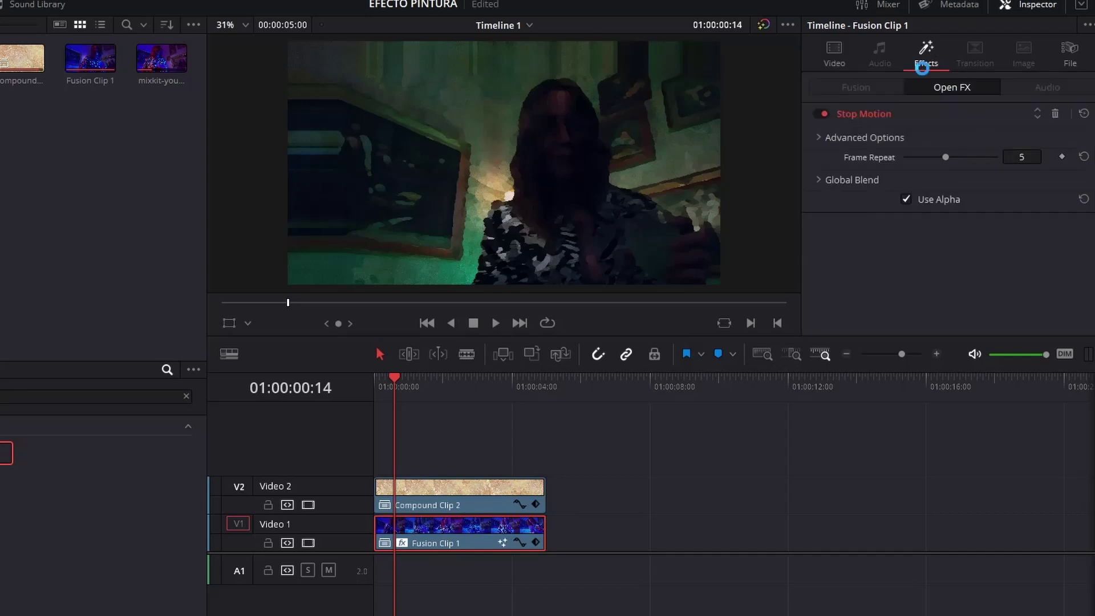
click(1022, 157)
key(Home)
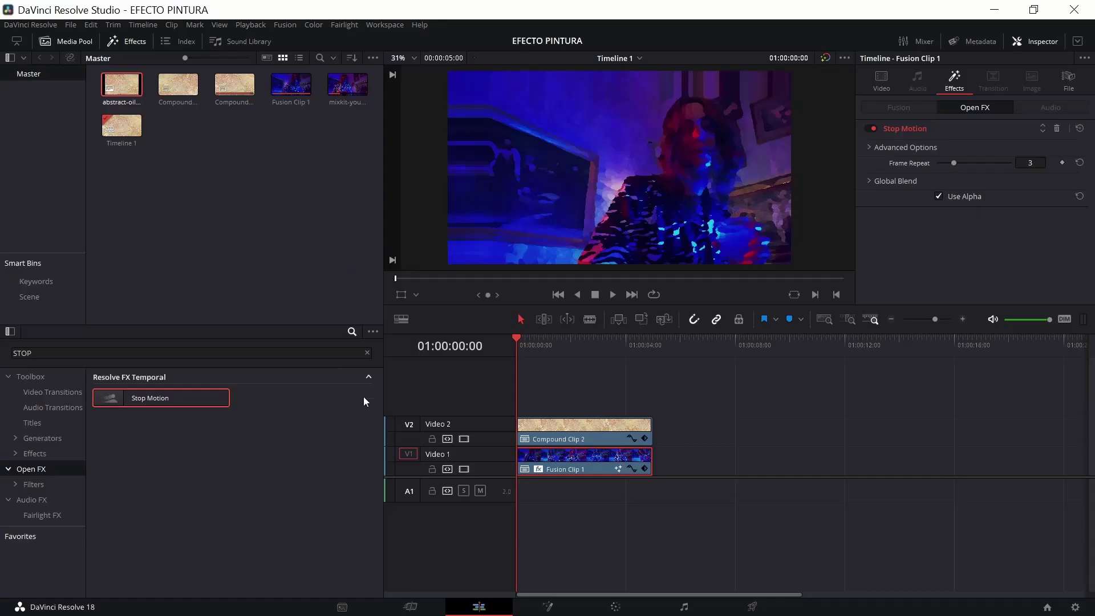